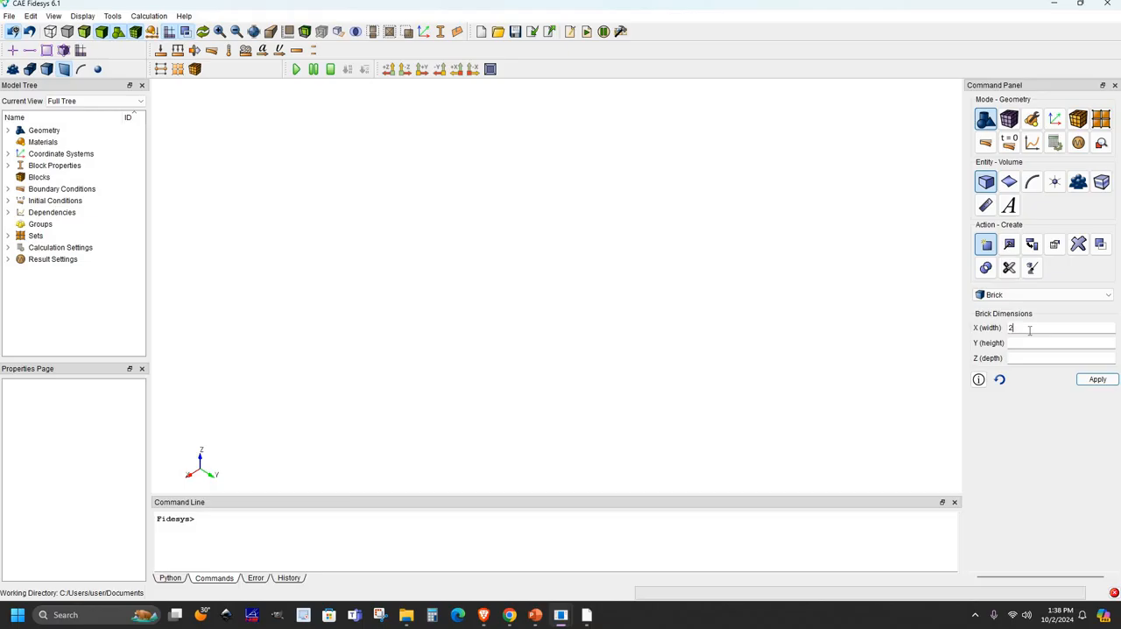
- Create a brick volume with width 20, height 5 and depth 0.1
click(1020, 342)
click(1020, 358)
click(1105, 382)
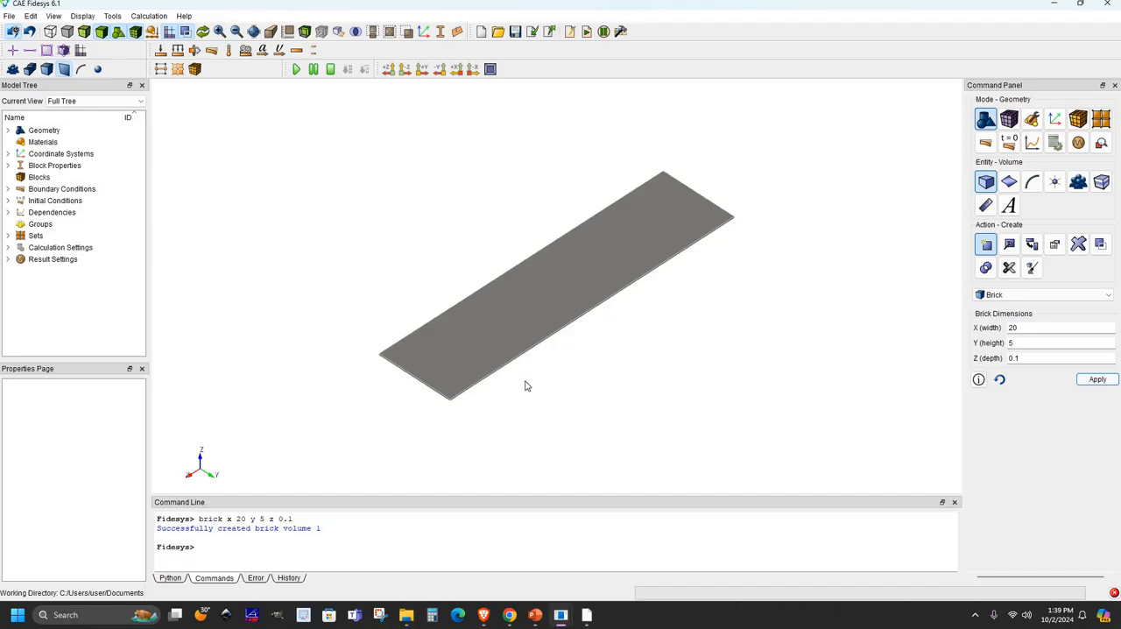
- Mesh the plate volume using the Polyhedron scheme
drag(425, 344, 578, 178)
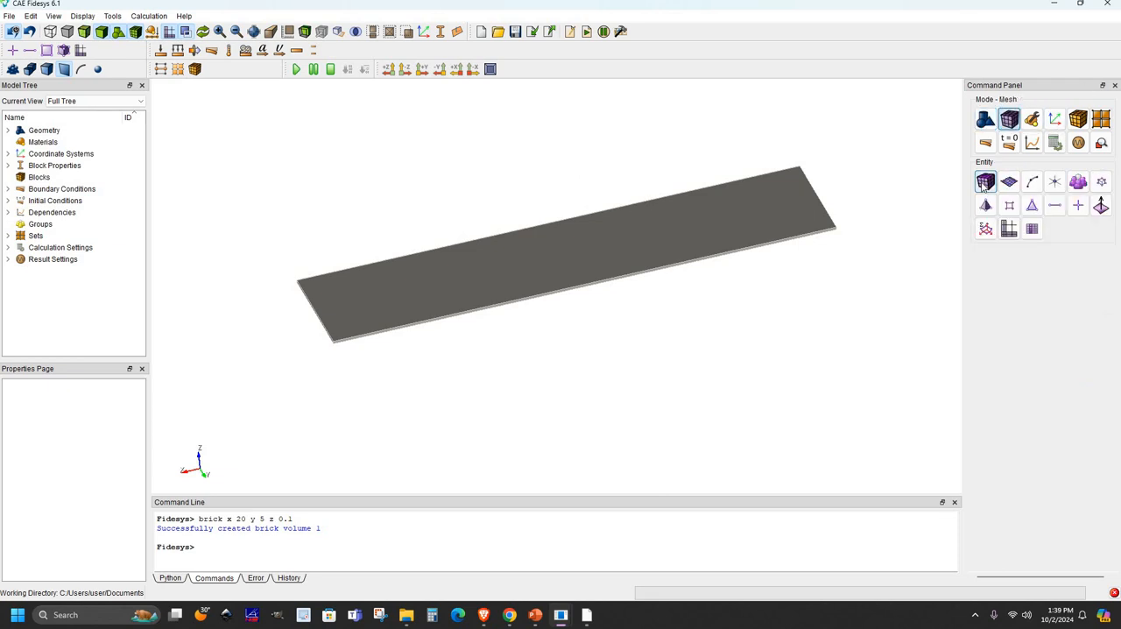
click(985, 182)
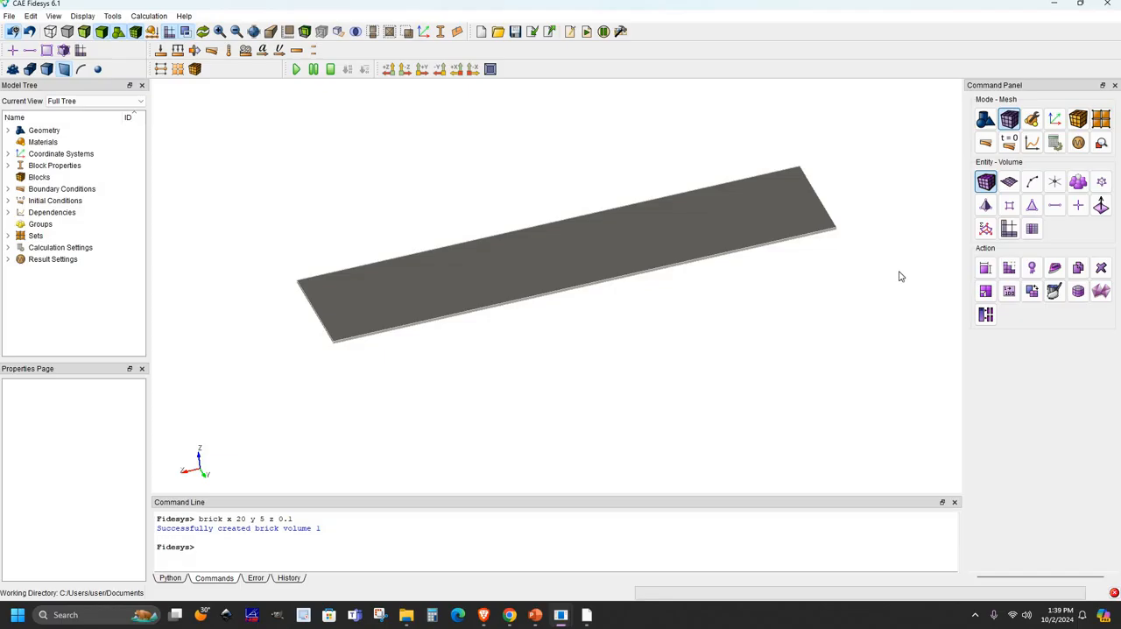
click(1009, 272)
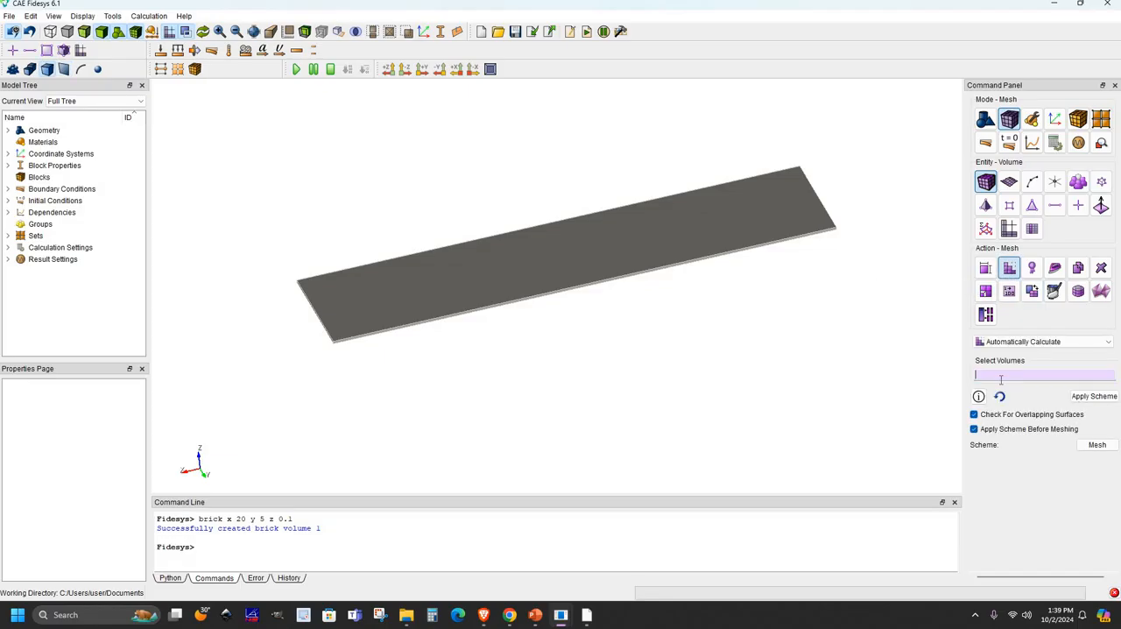
click(669, 247)
click(1042, 342)
click(1007, 427)
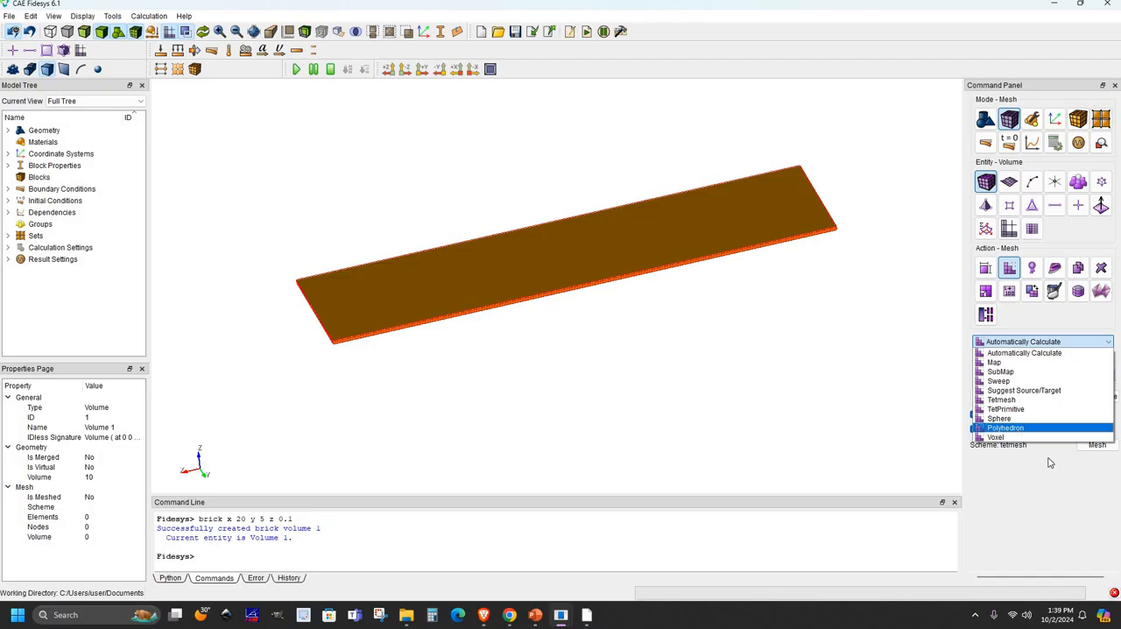
click(1097, 445)
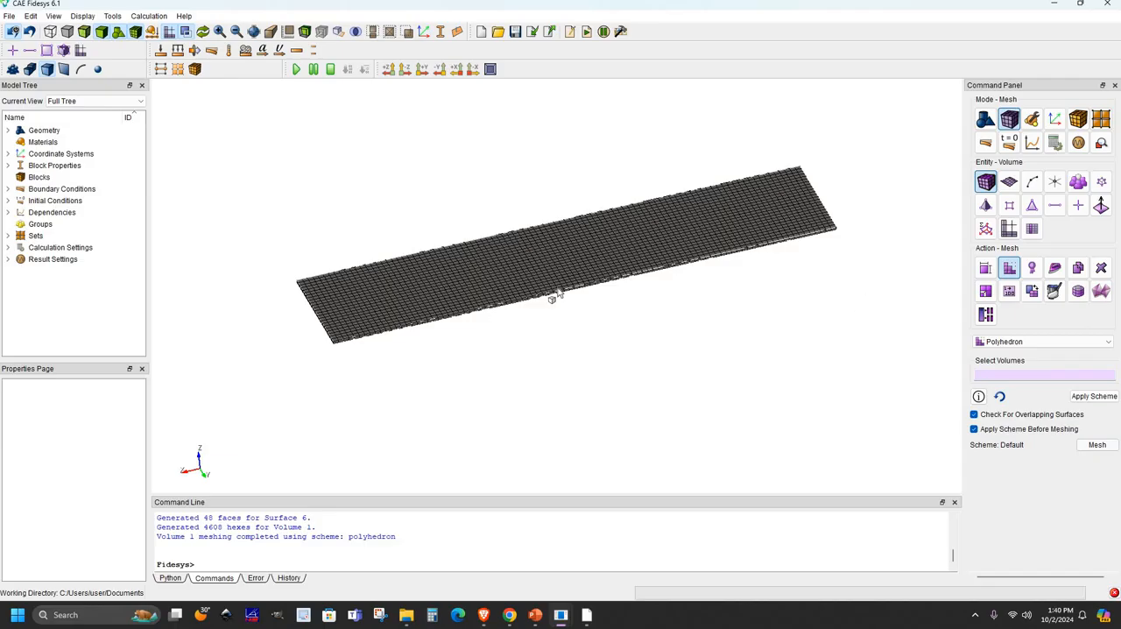
scroll(877, 201, up, 2)
click(1066, 345)
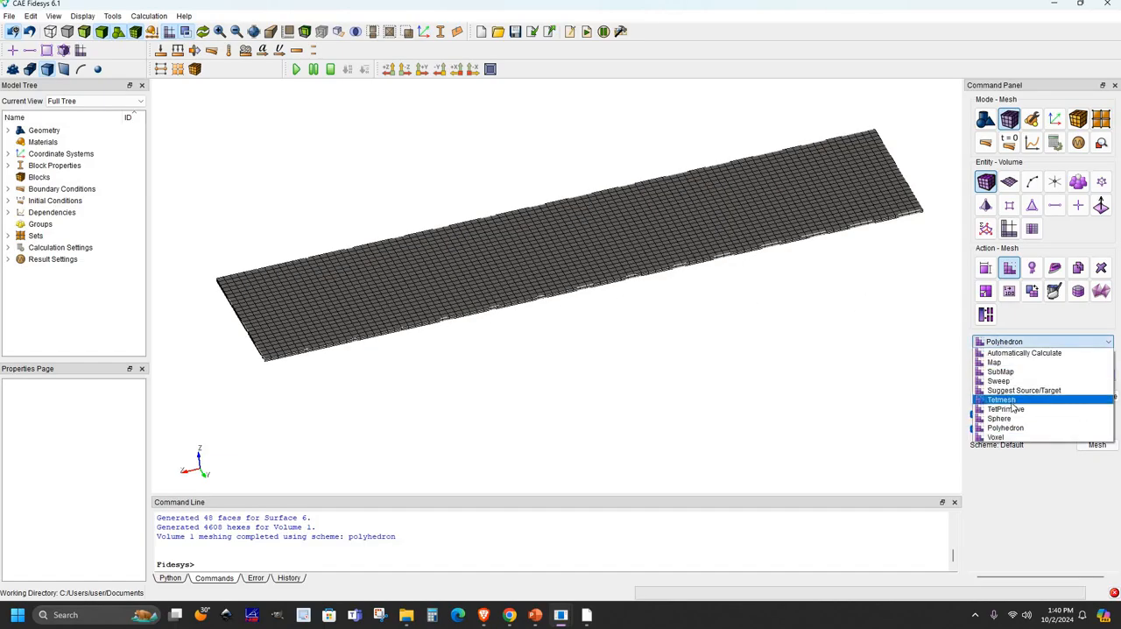
click(849, 356)
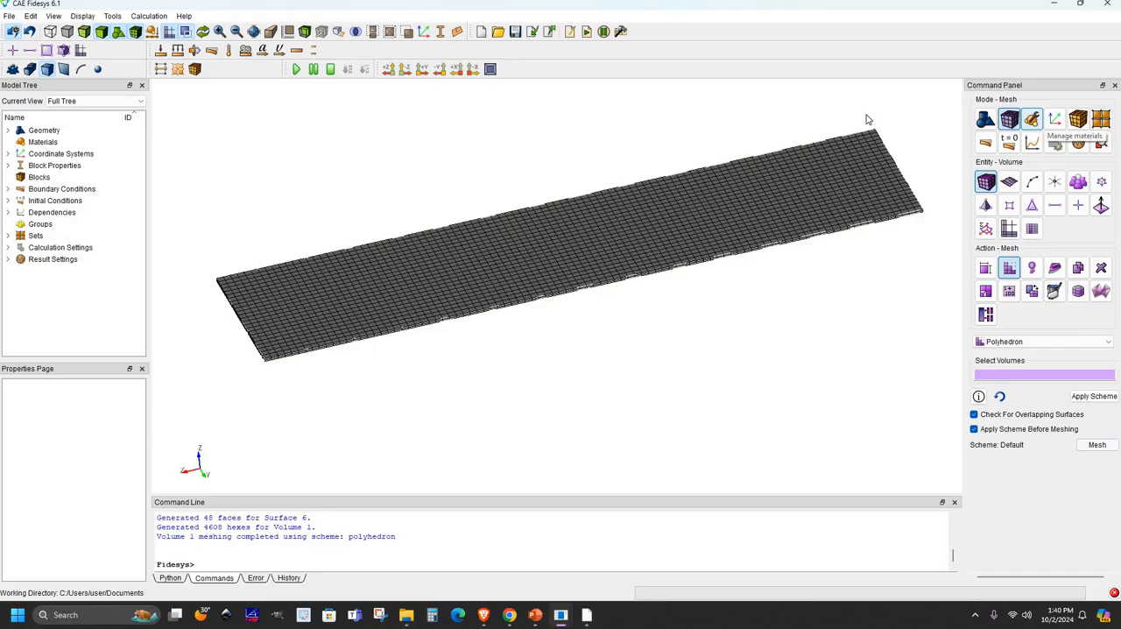
- Create a new material named "steel" in the materials management
click(1034, 113)
click(987, 182)
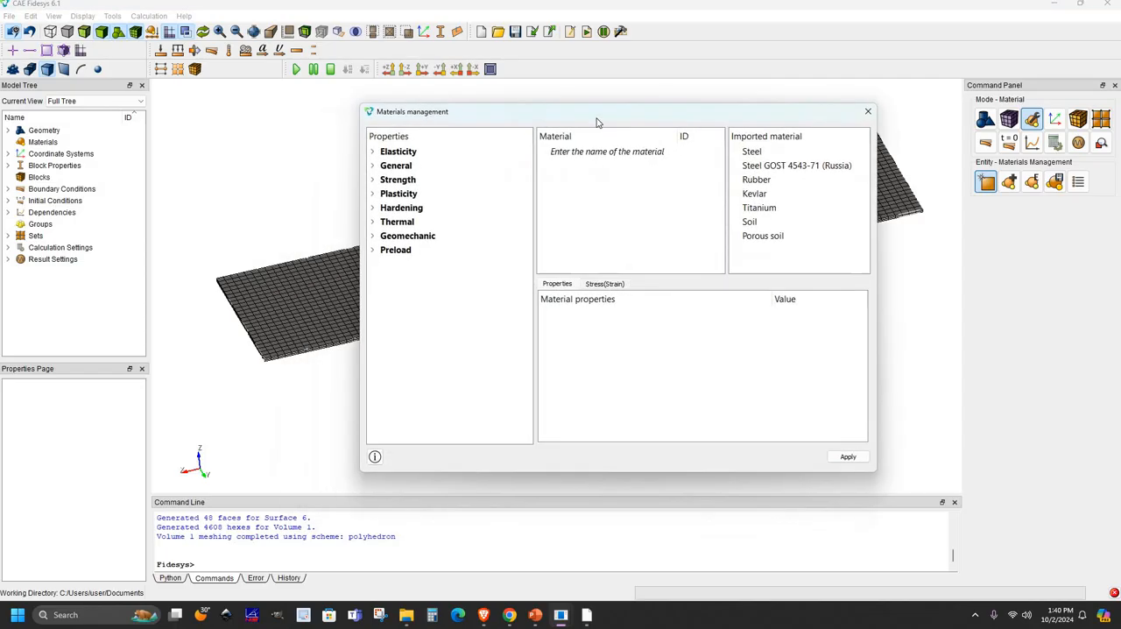
click(576, 149)
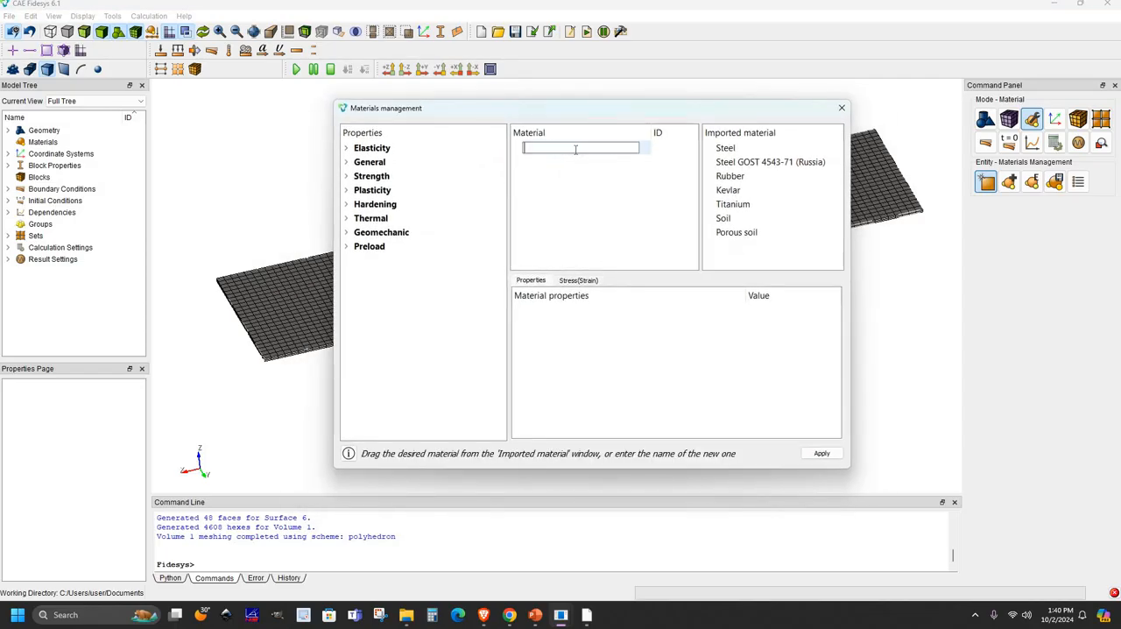
text(steel)
key(Return)
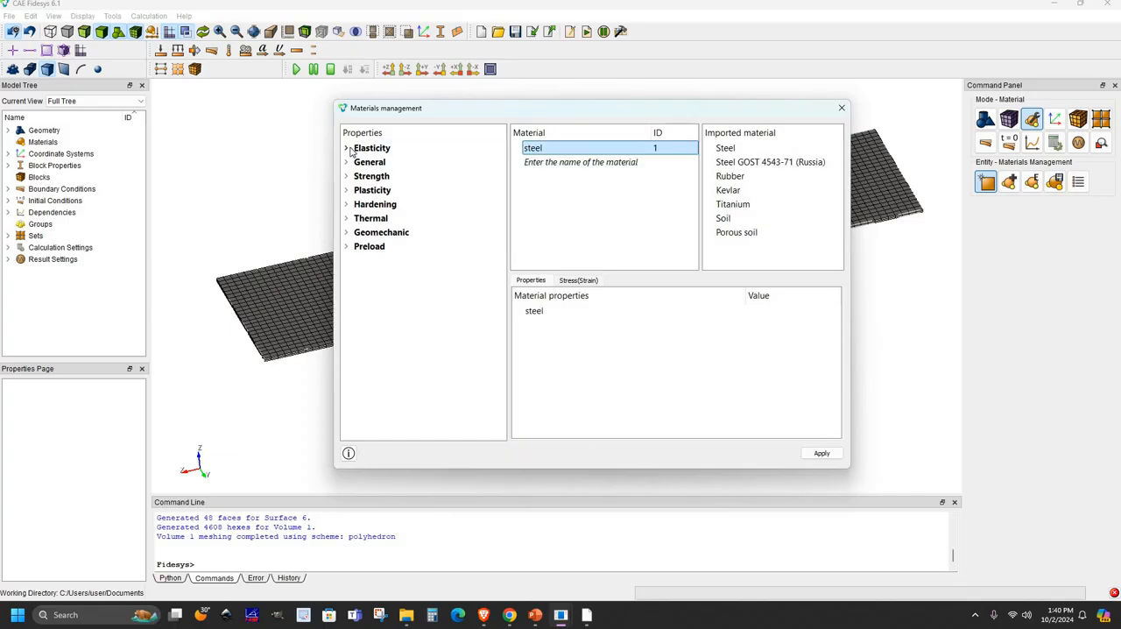
- Add the Hook Material elasticity model and the general Density property to the steel material
click(350, 150)
drag(393, 162, 615, 366)
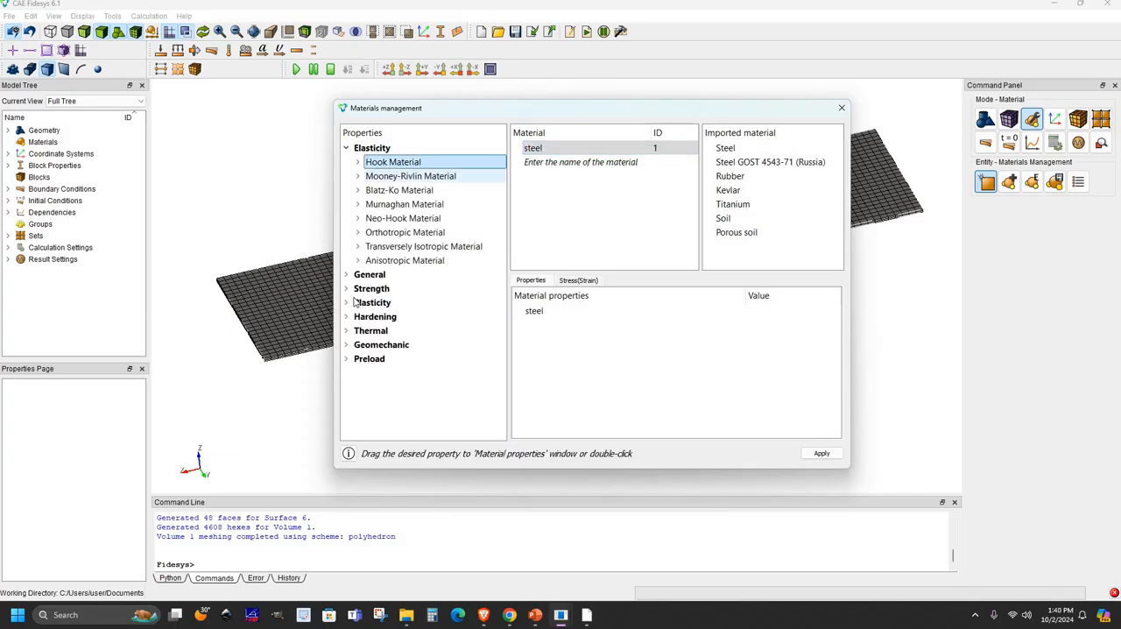
click(346, 274)
drag(378, 290, 572, 378)
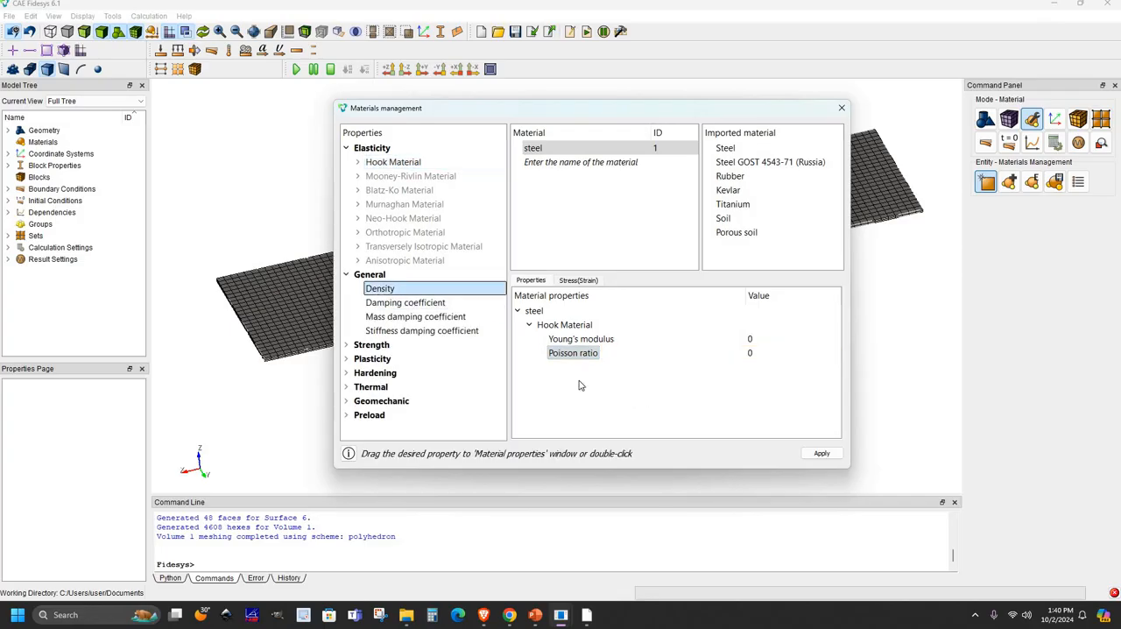
- Set the steel's Young's modulus to 2.1e+11, Poisson ratio to 0.29 and density to 7850, and apply the material
double_click(752, 339)
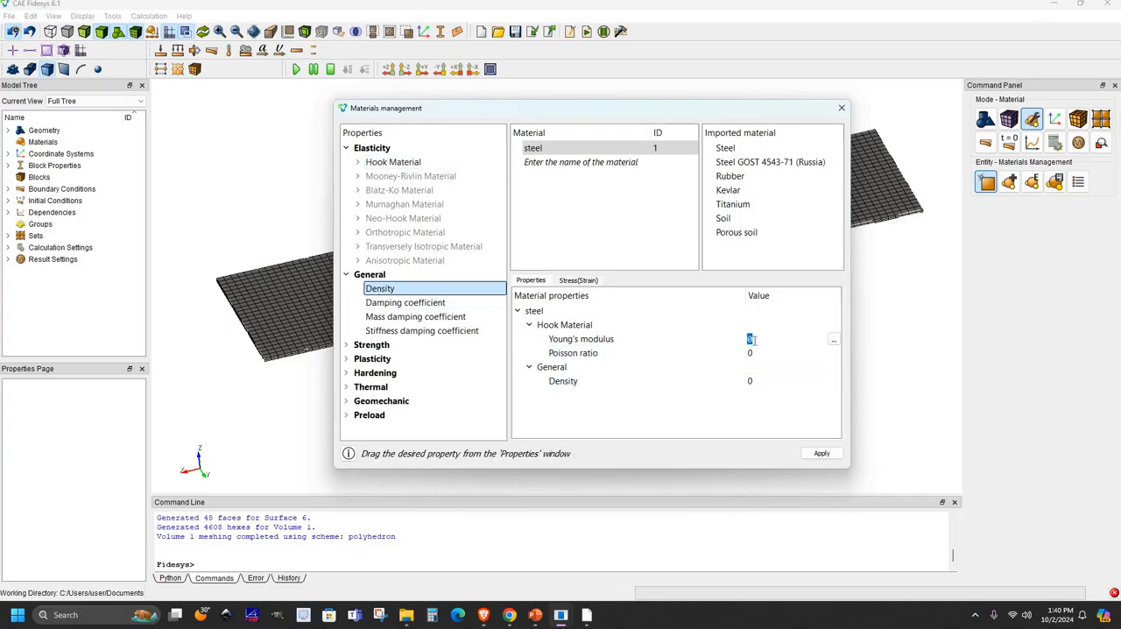
text(2.1e+11)
key(Return)
double_click(751, 353)
text(.29)
double_click(767, 380)
click(819, 452)
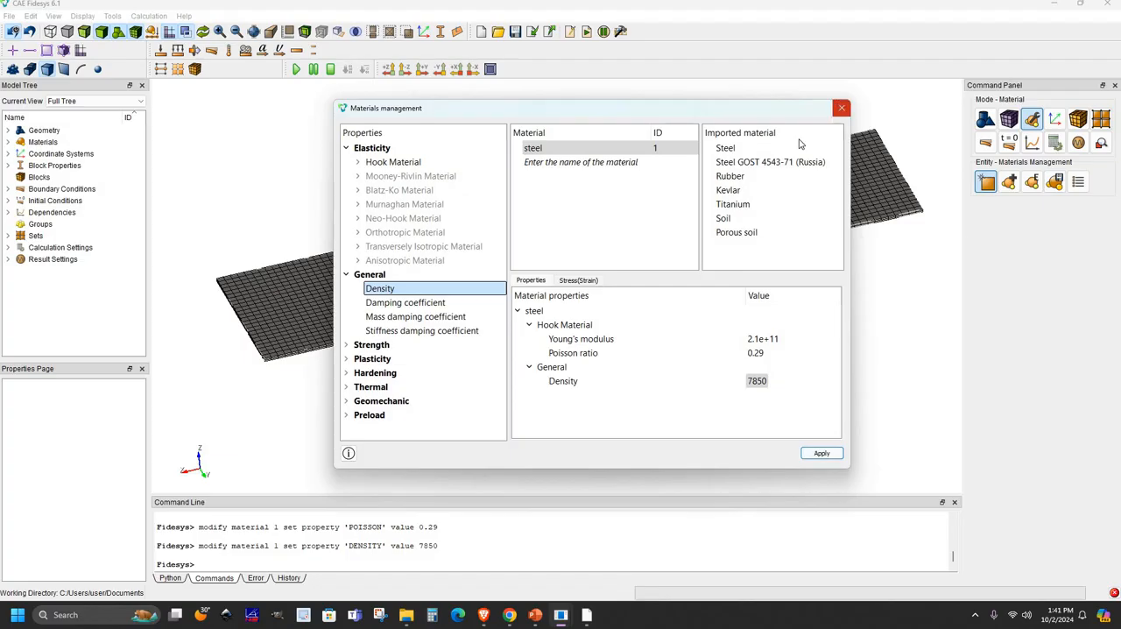
click(841, 108)
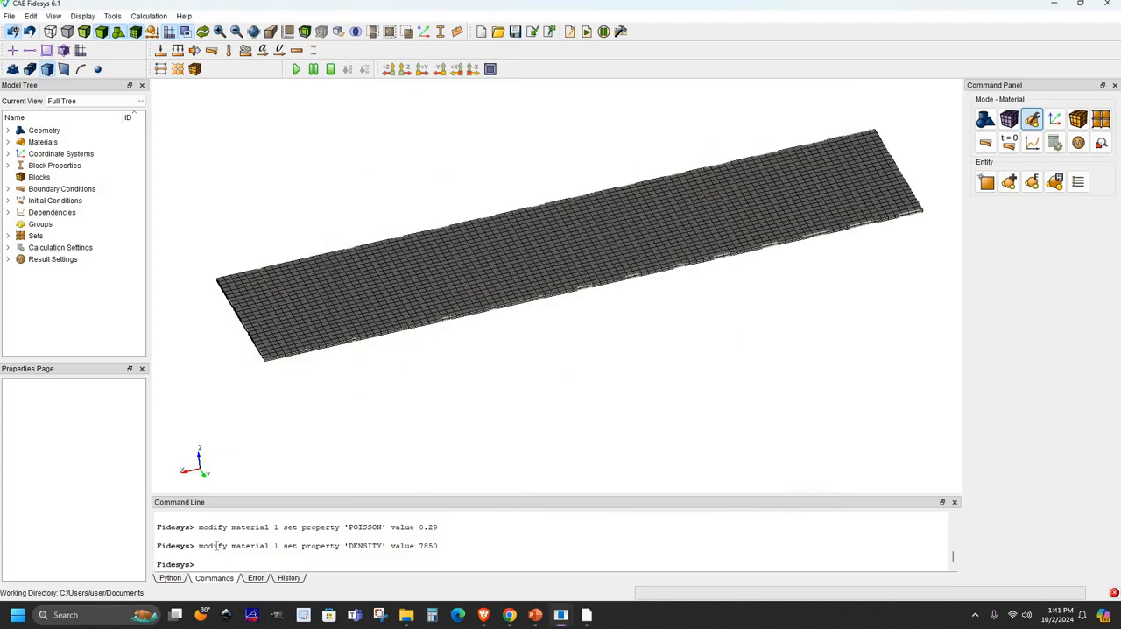
drag(198, 544, 438, 545)
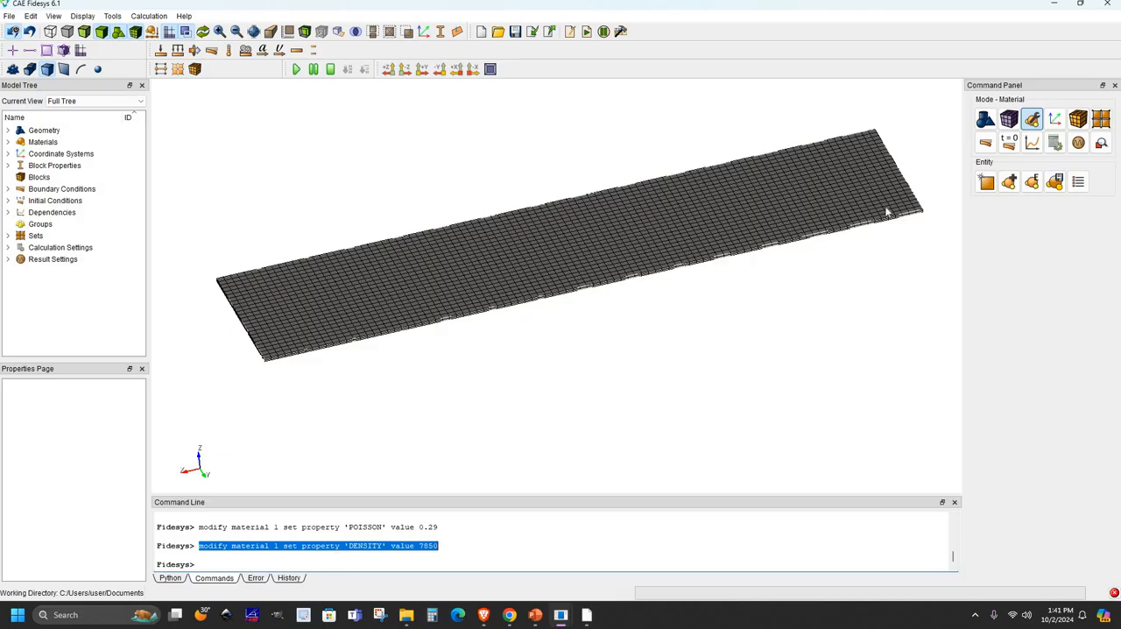
- Create a block containing the meshed plate volume
click(1078, 119)
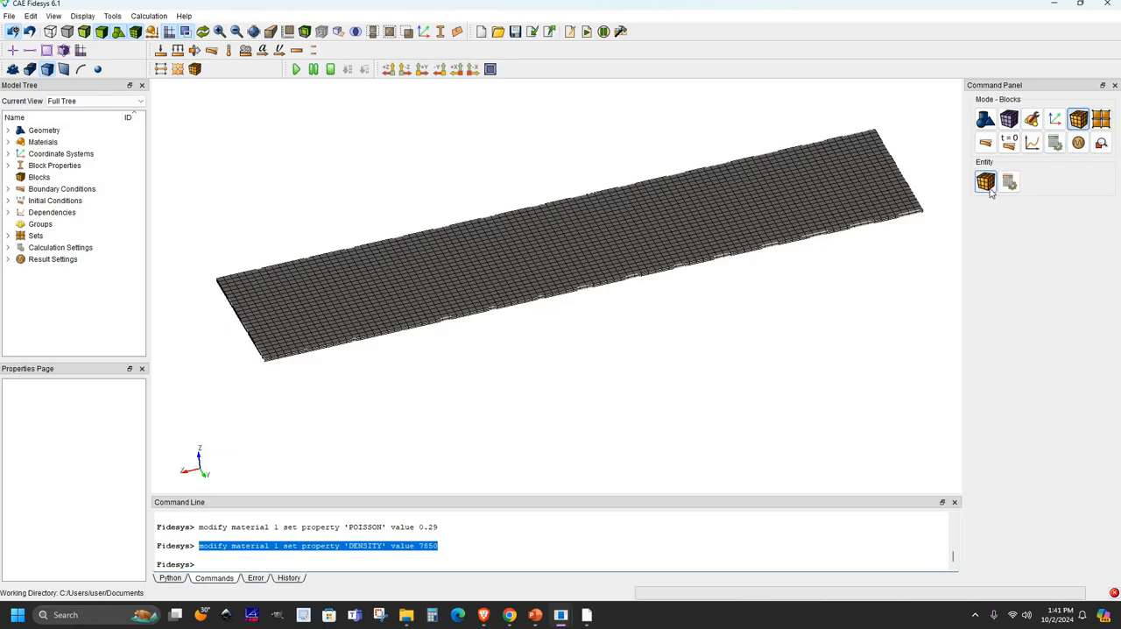
click(986, 181)
click(986, 221)
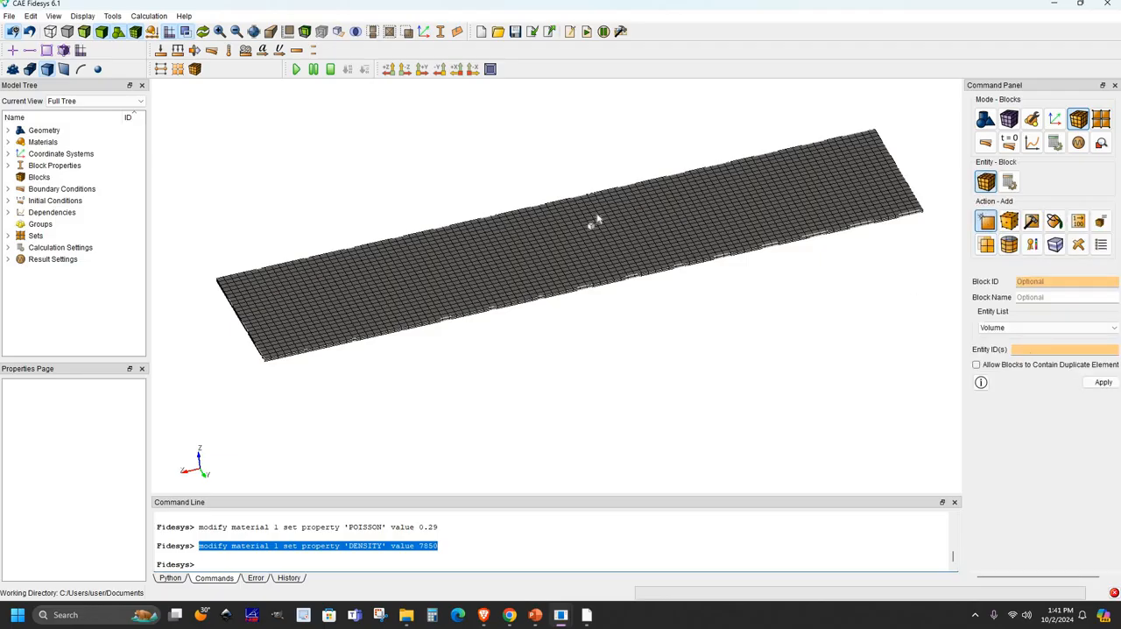
click(770, 261)
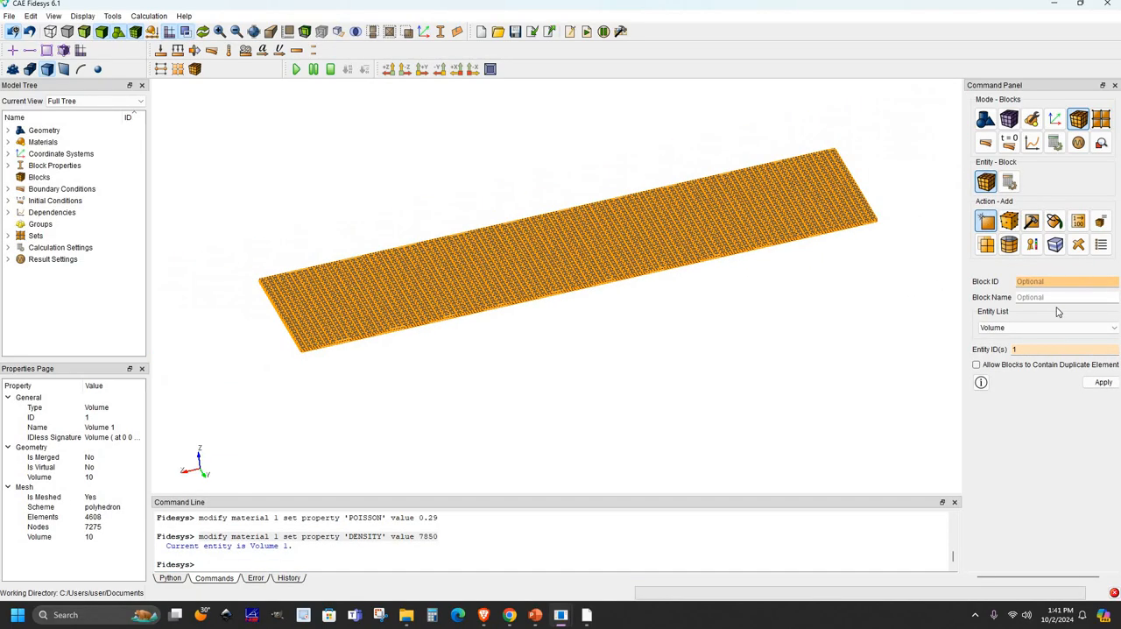
click(1102, 382)
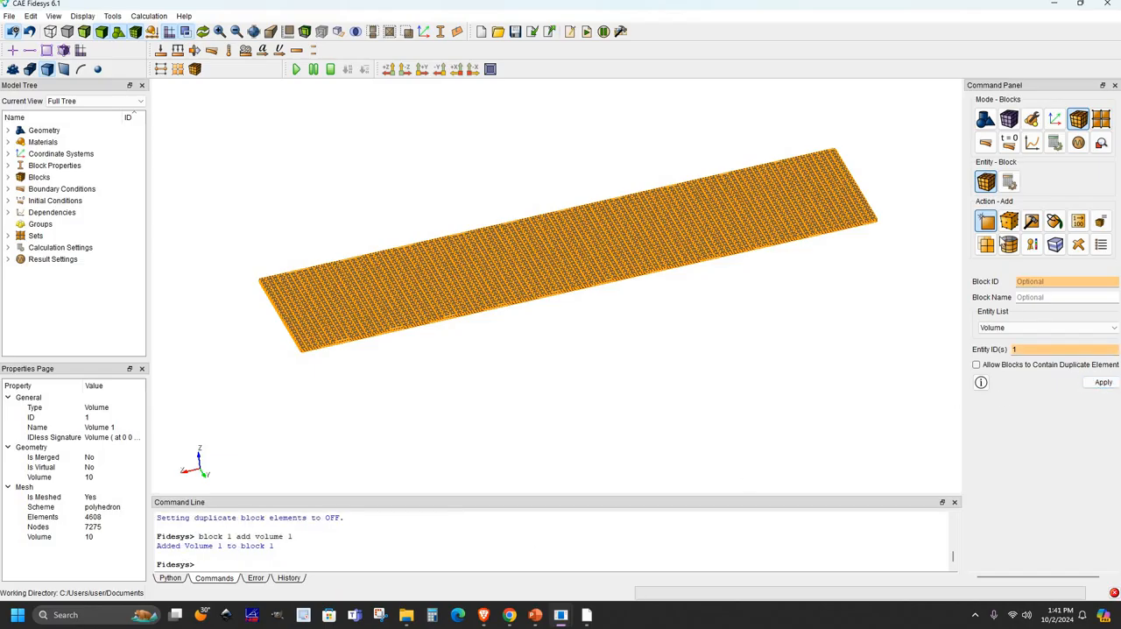
- Assign the steel material to Block 1, keeping the Solid category, Global Cartesian system and order 1
click(1008, 222)
click(1060, 298)
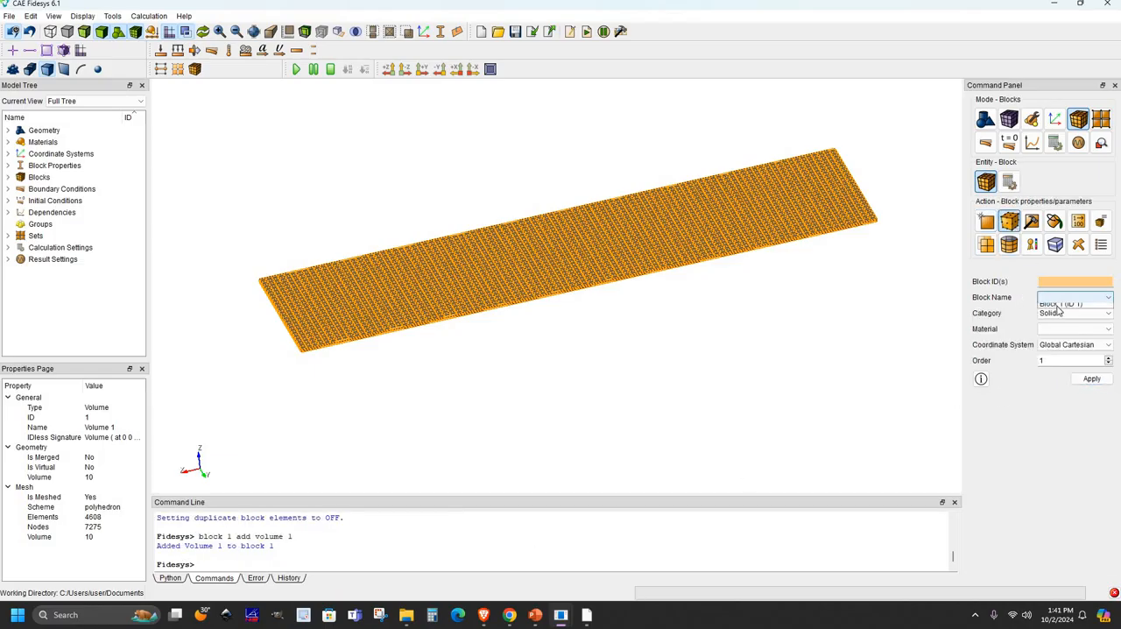
click(1061, 308)
click(1062, 331)
click(1064, 340)
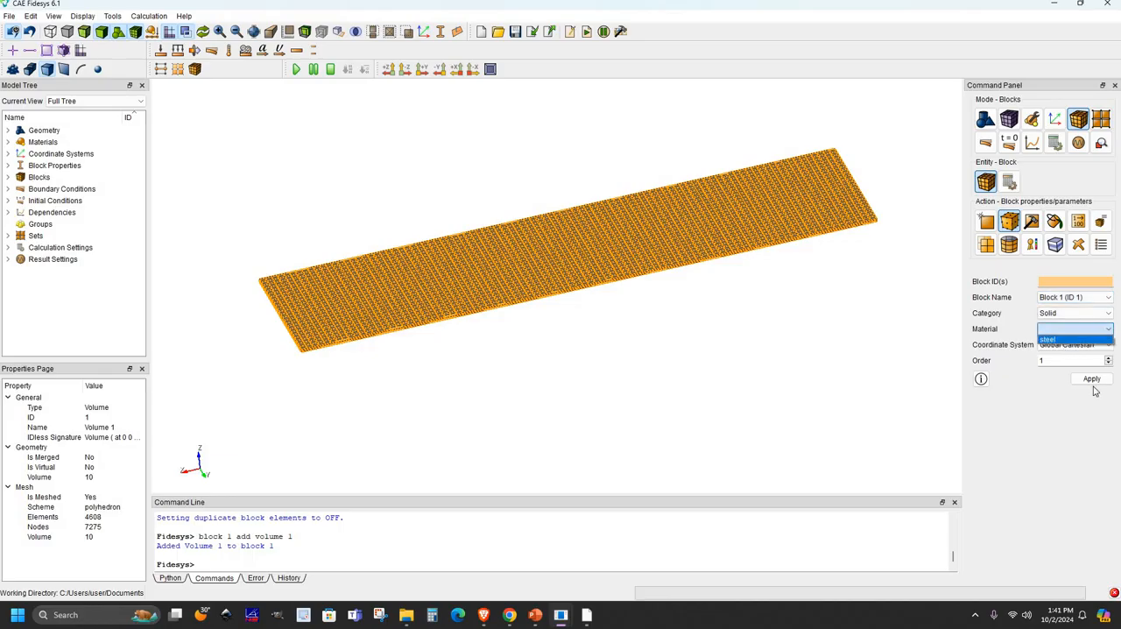
click(1091, 383)
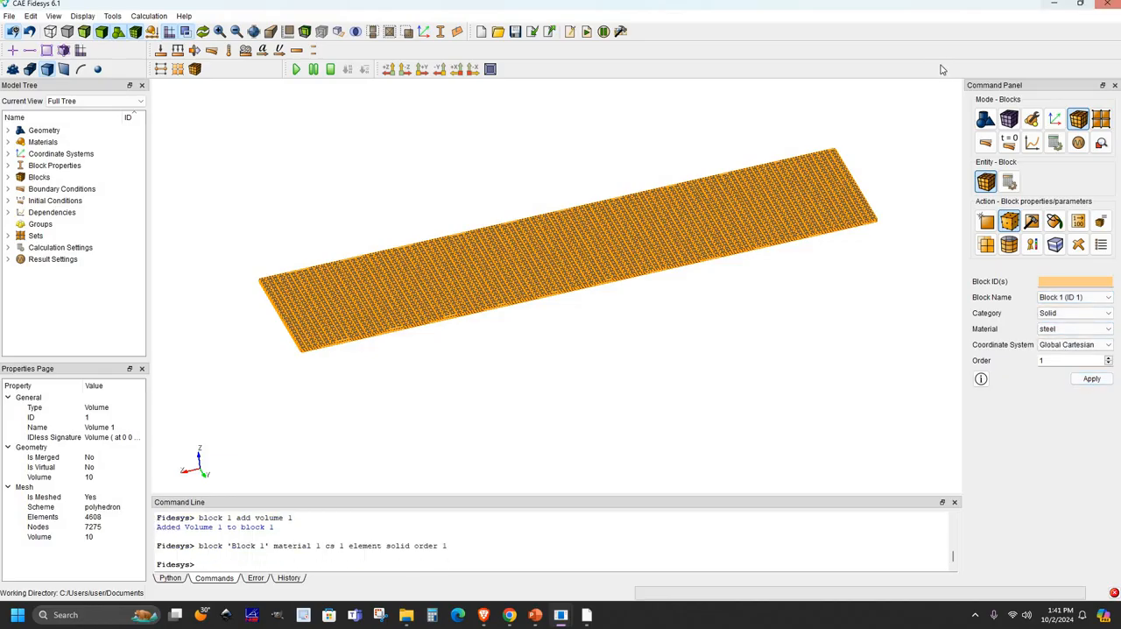
click(862, 103)
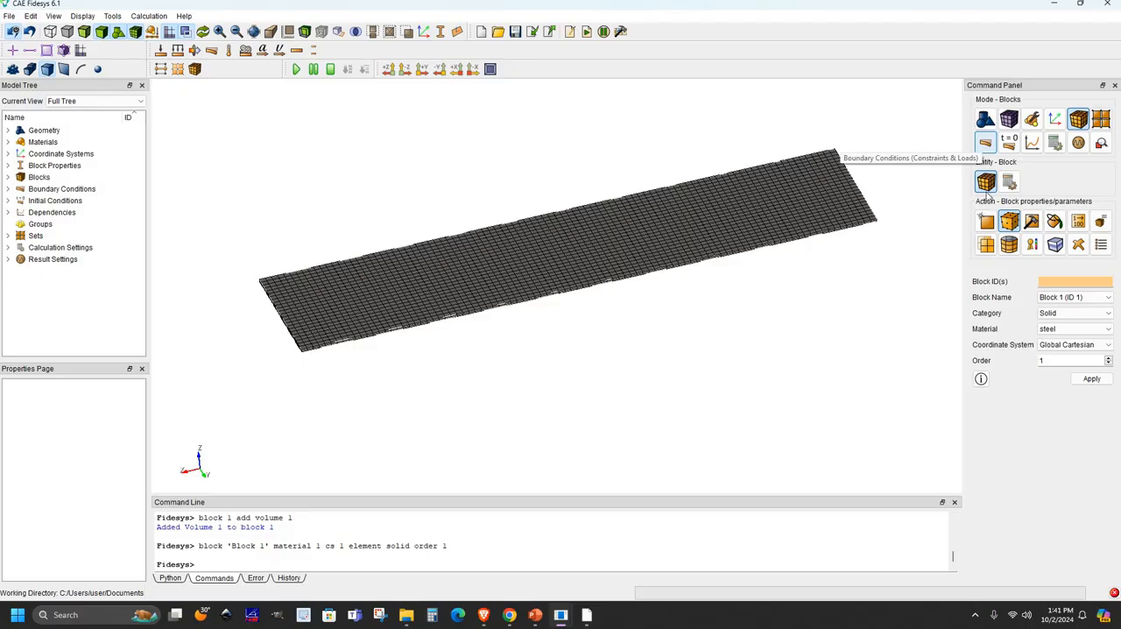
- Start a displacement boundary condition on curves and pick the four bottom edges of the plate
click(985, 145)
click(985, 182)
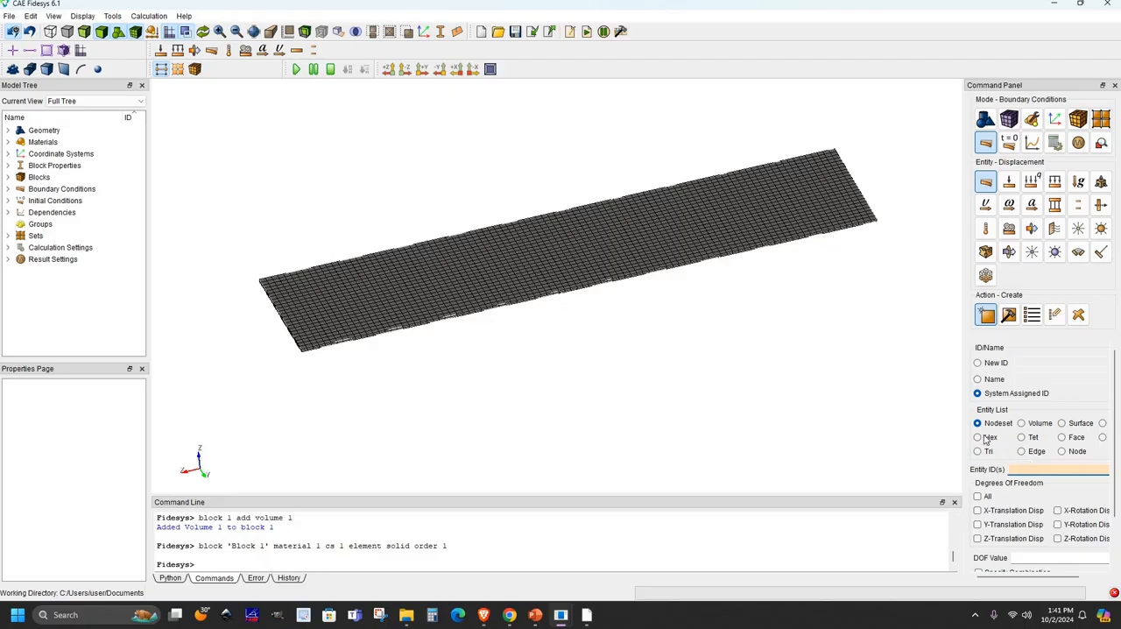
drag(961, 366, 919, 370)
click(1065, 423)
middle_drag(460, 313, 351, 222)
click(267, 223)
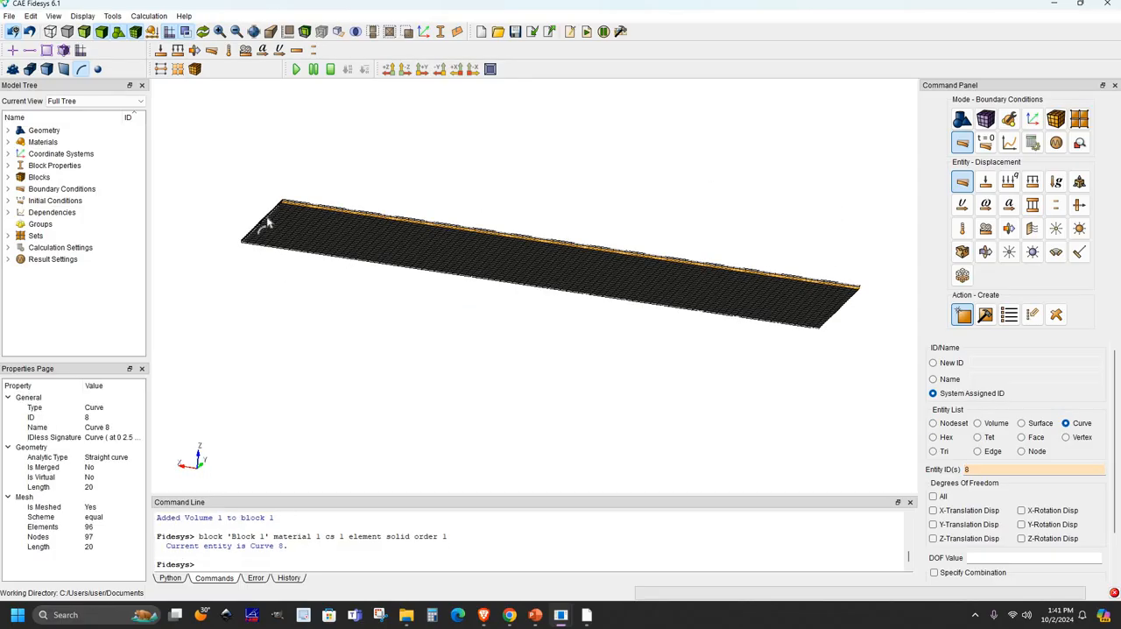
ctrl+click(302, 253)
ctrl+click(827, 316)
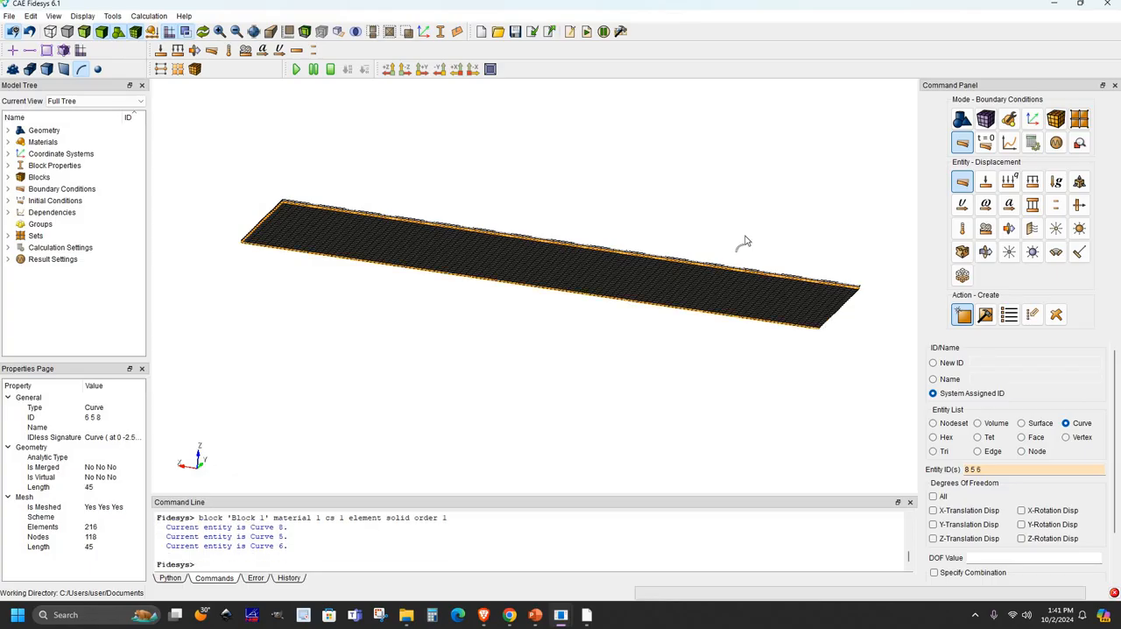
ctrl+click(697, 269)
middle_drag(696, 270, 574, 244)
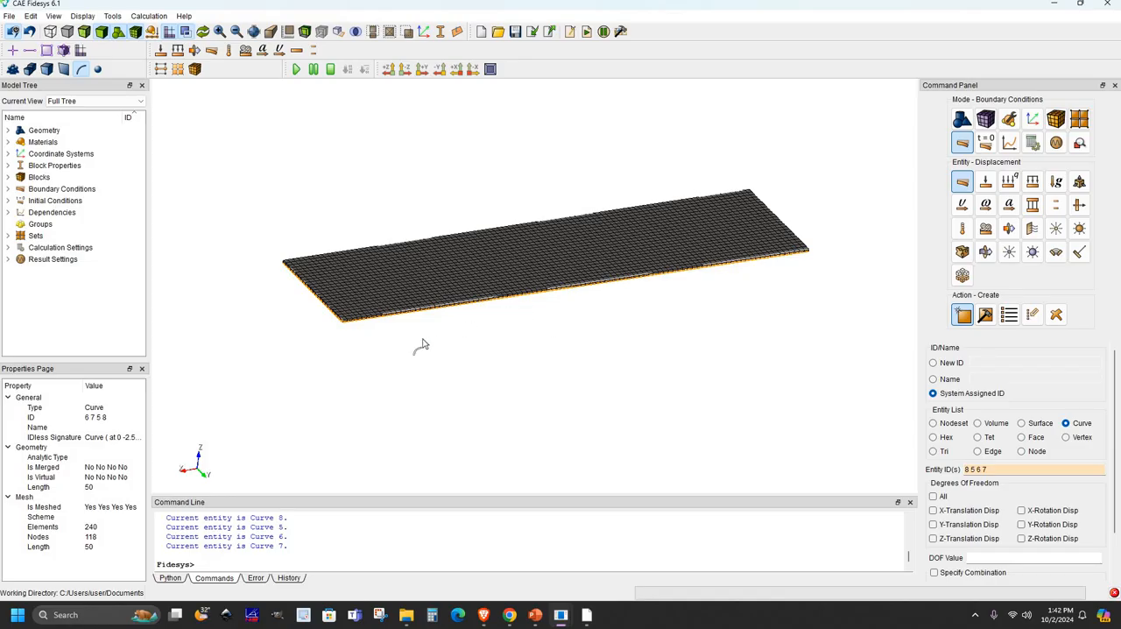
- Fix the Z-translation displacement on the four picked curves and apply the constraint
scroll(491, 313, up, 1)
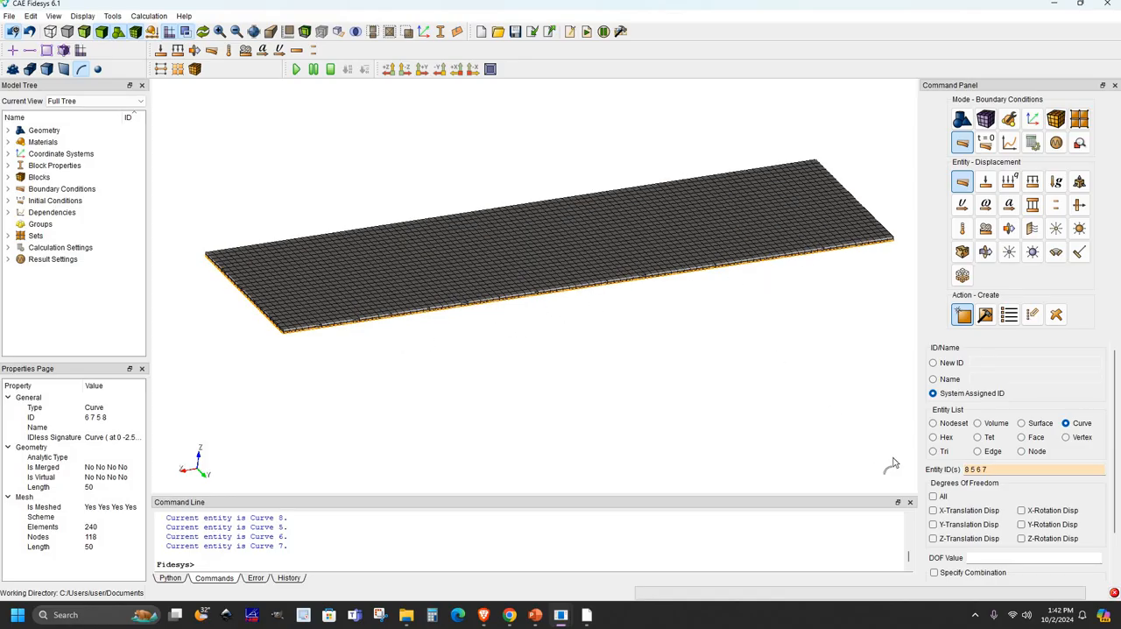
click(933, 543)
scroll(563, 343, down, 2)
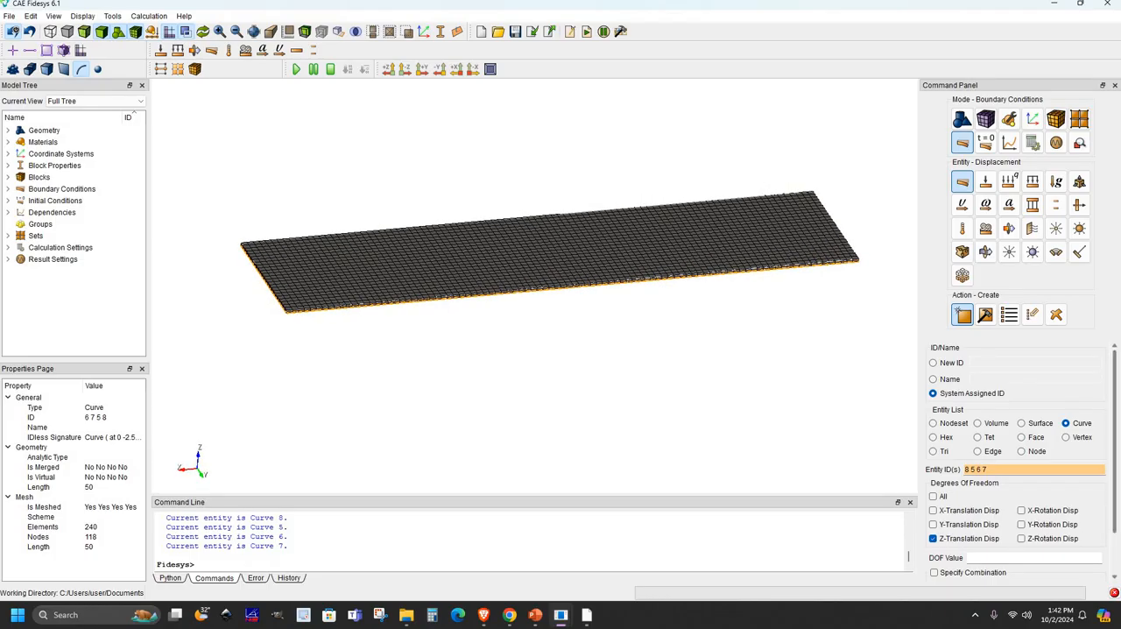
scroll(1114, 493, down, 2)
click(1084, 570)
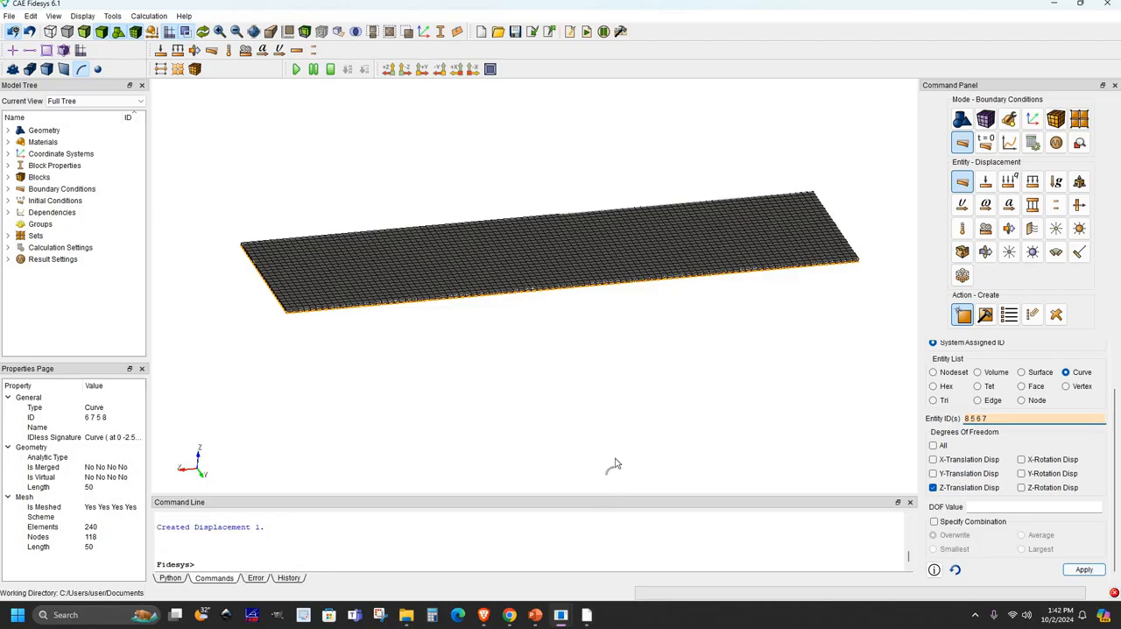
- Enlarge the command output area and review the messages for the displacement constraint
drag(646, 494, 646, 431)
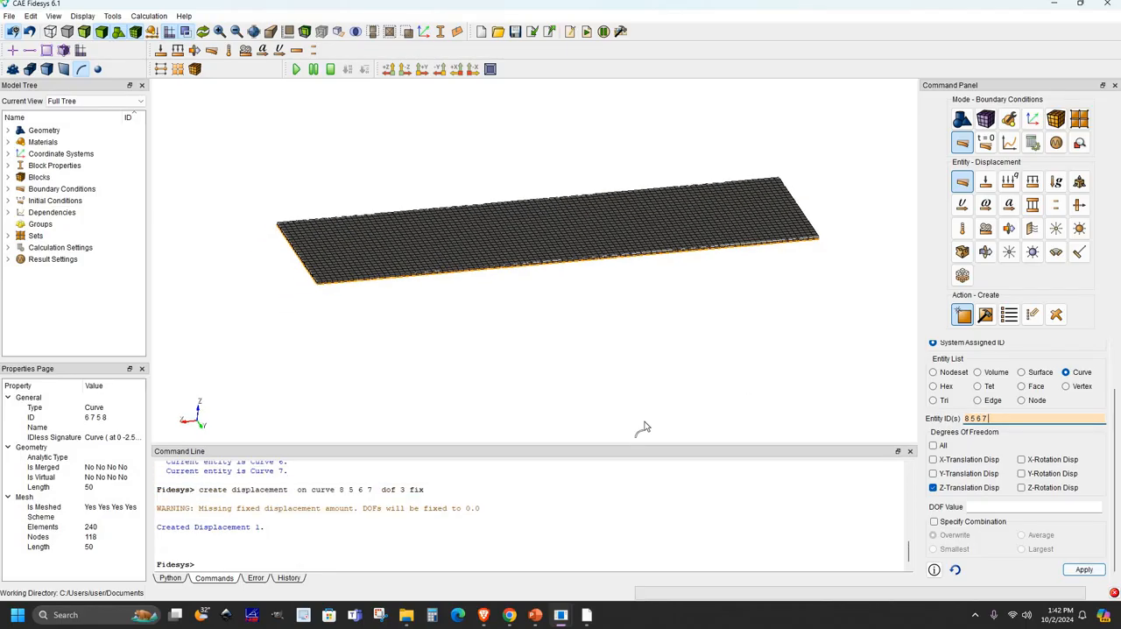
double_click(470, 508)
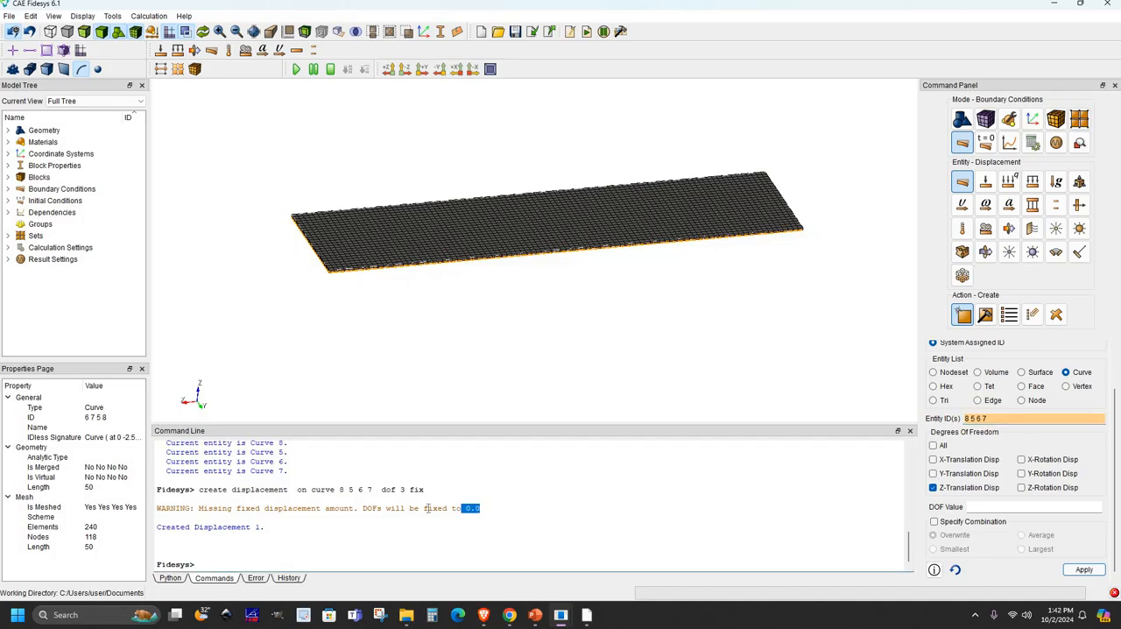
drag(421, 508, 158, 499)
click(920, 532)
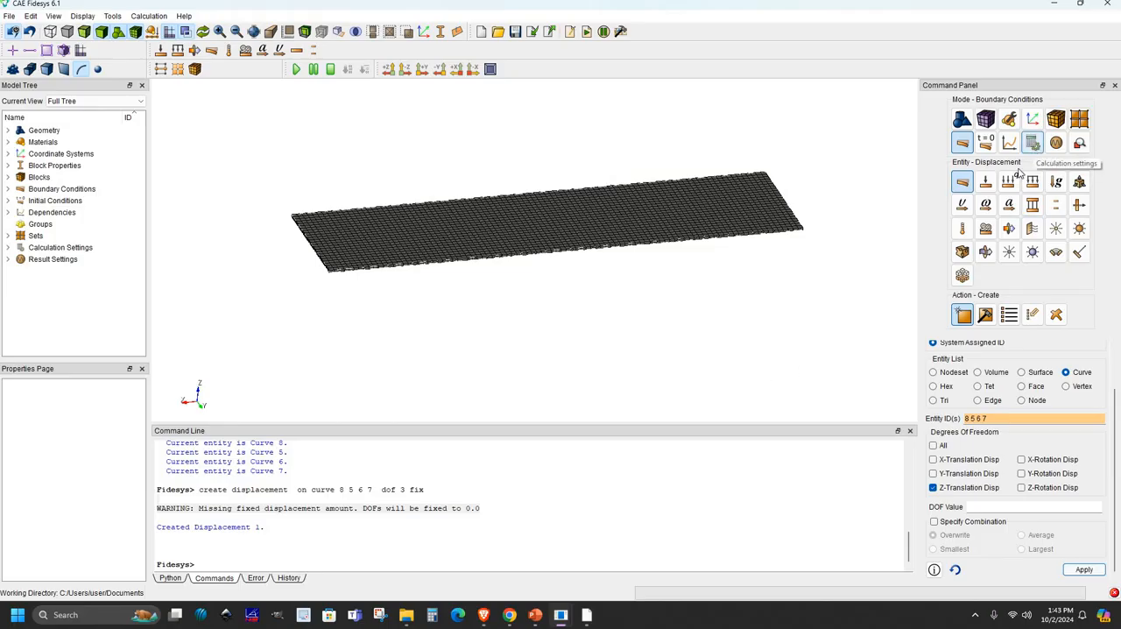
- Choose mode frequency analysis as the calculation type and open its general settings
click(1033, 147)
click(960, 192)
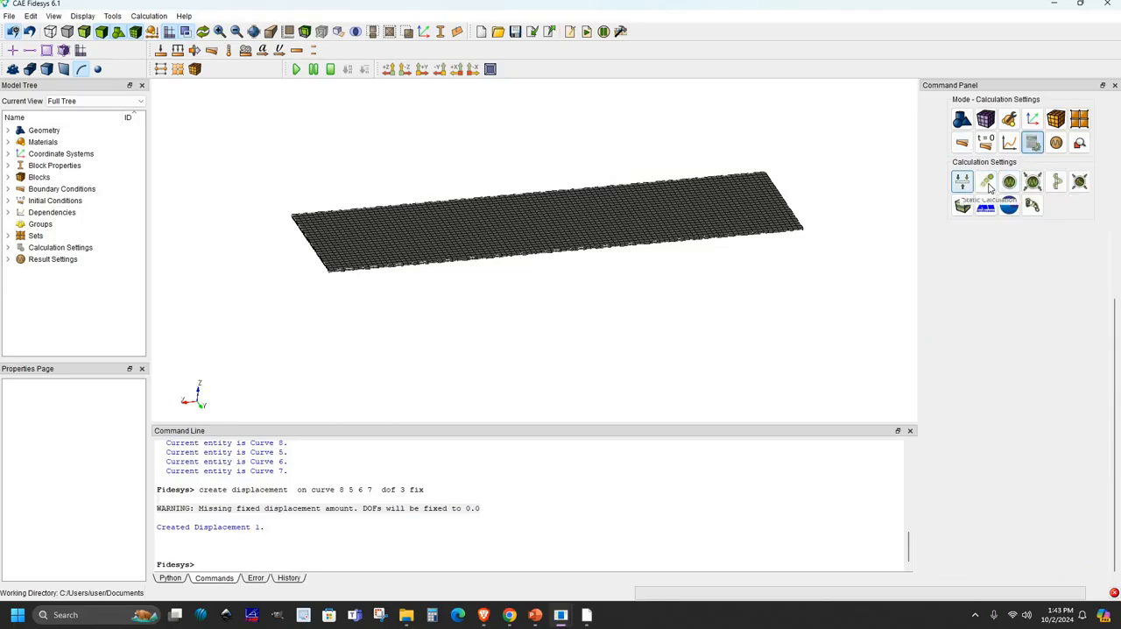
click(987, 183)
click(1013, 185)
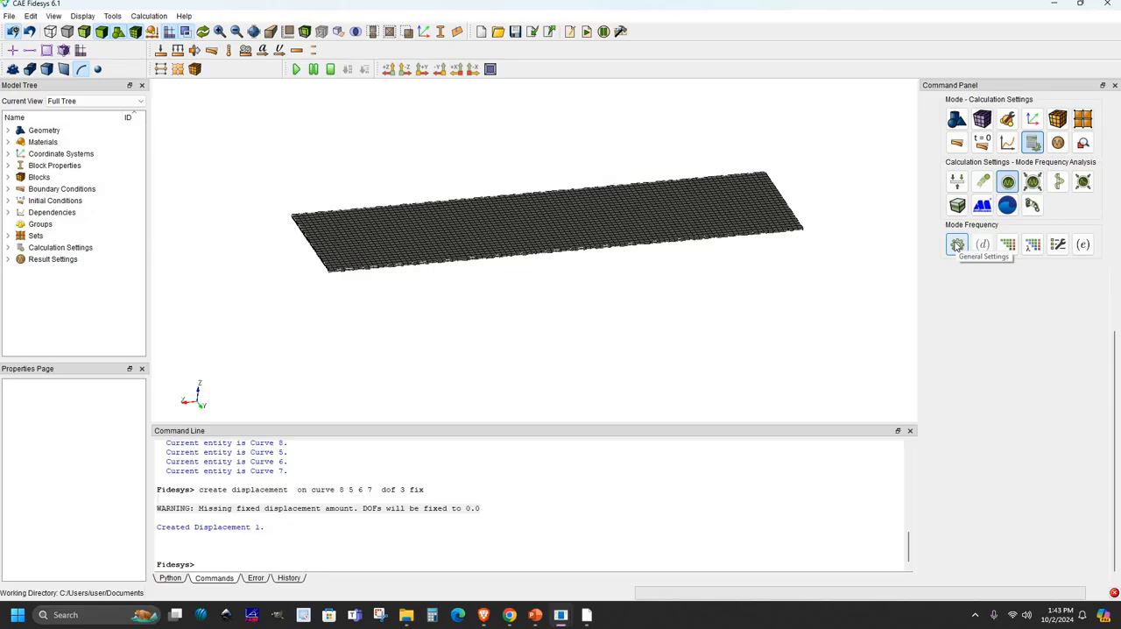
click(957, 246)
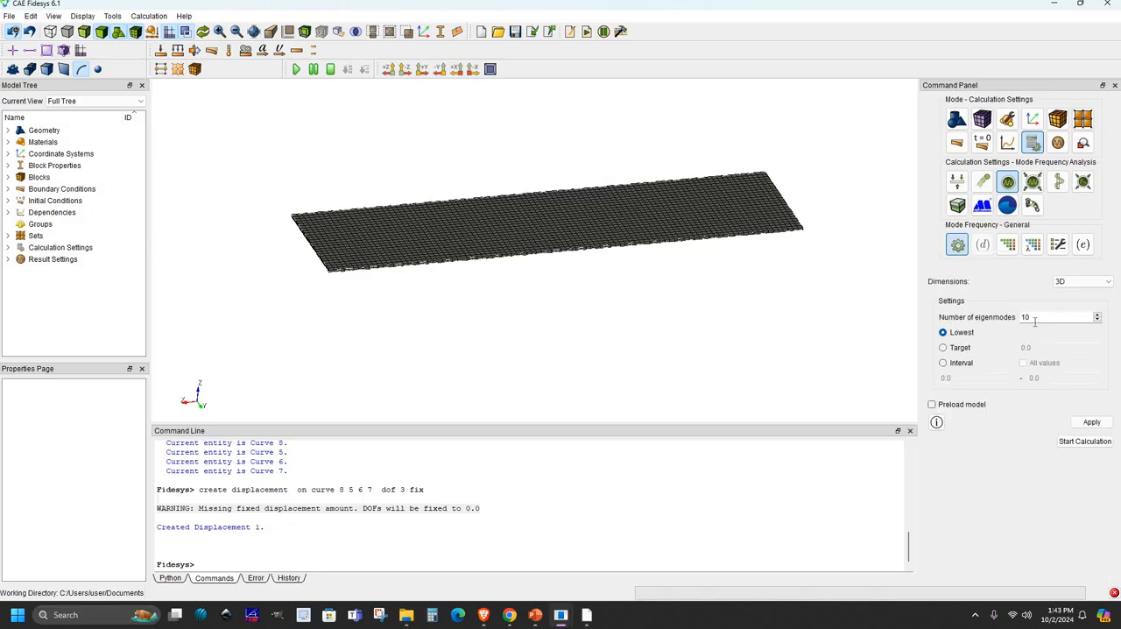
- Restrict the eigenmode search to the interval 30 to 300 and apply the analysis settings
click(943, 363)
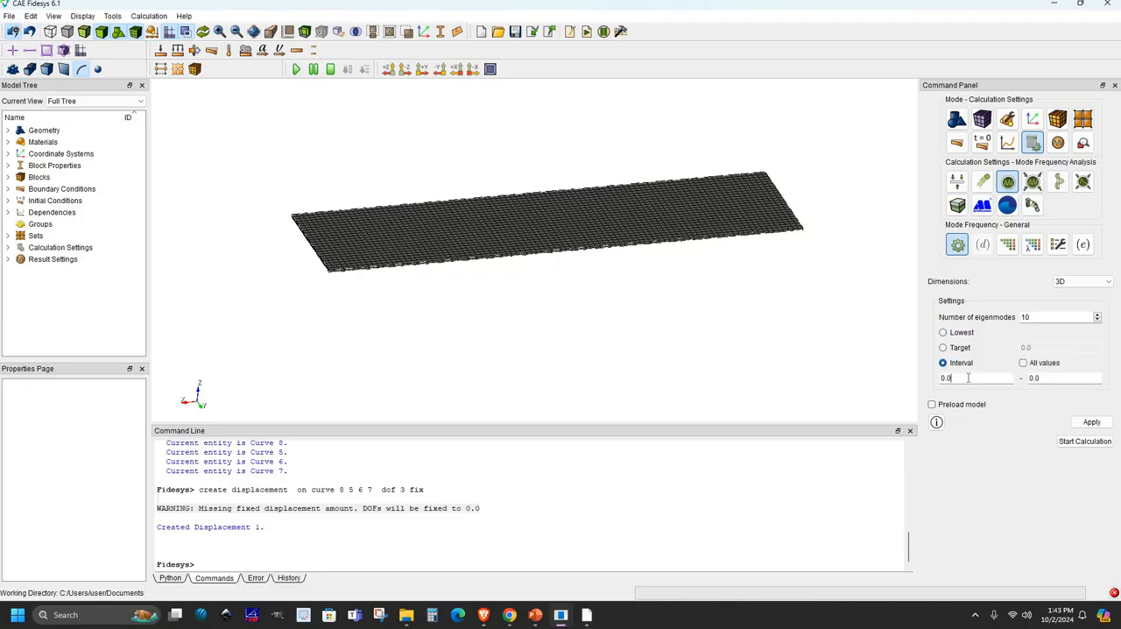
text(30)
click(1070, 379)
key(BackSpace)
key(BackSpace)
text(300)
click(1092, 423)
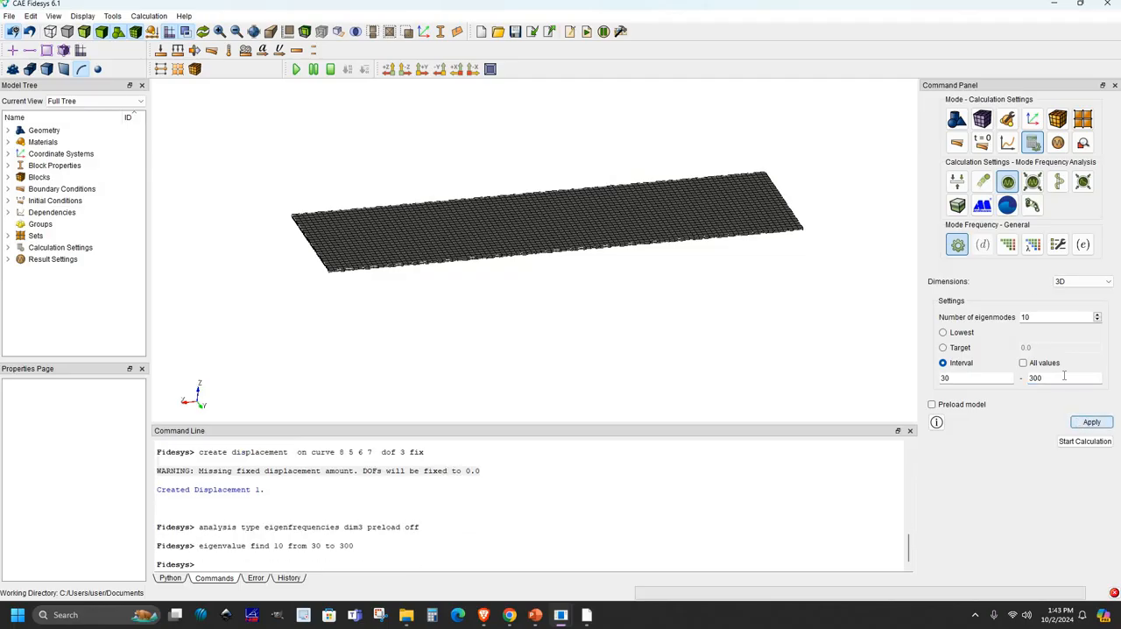
- Save the model as "step by step guide to modal analysis of a thin rctangular plate using finite element method" and run the calculation with .pvd results
click(9, 16)
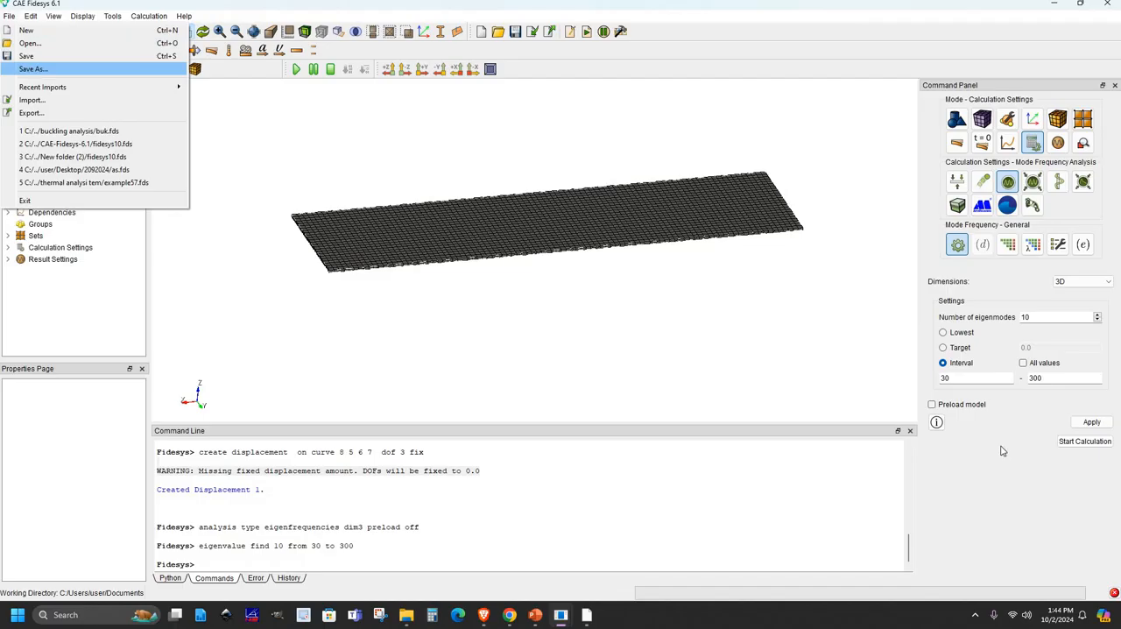
click(31, 72)
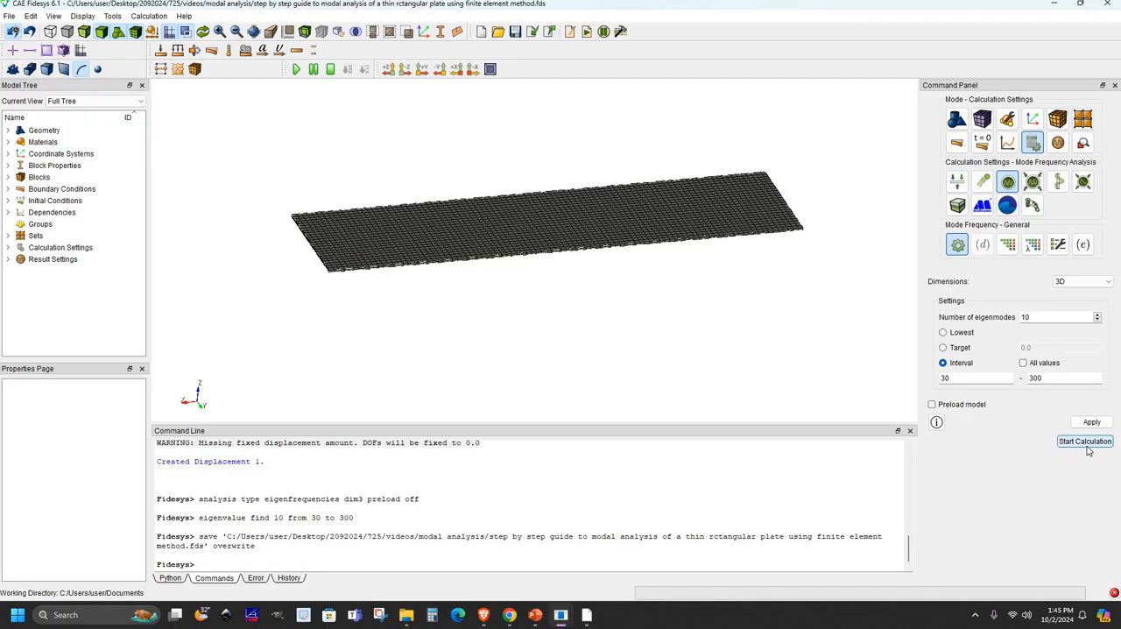
click(1085, 444)
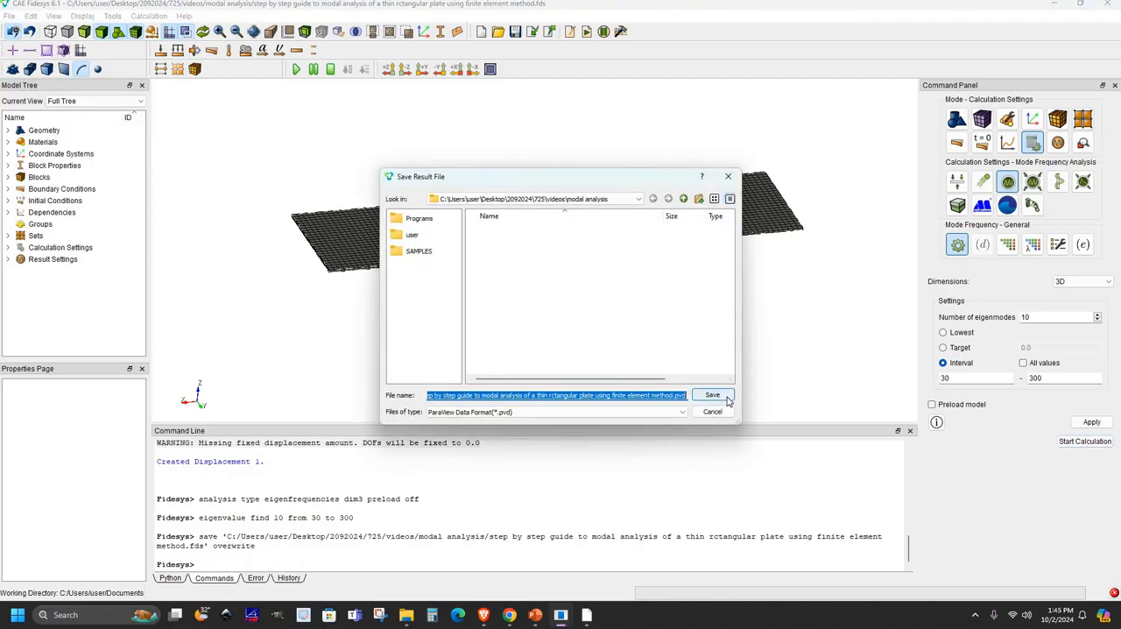
click(727, 399)
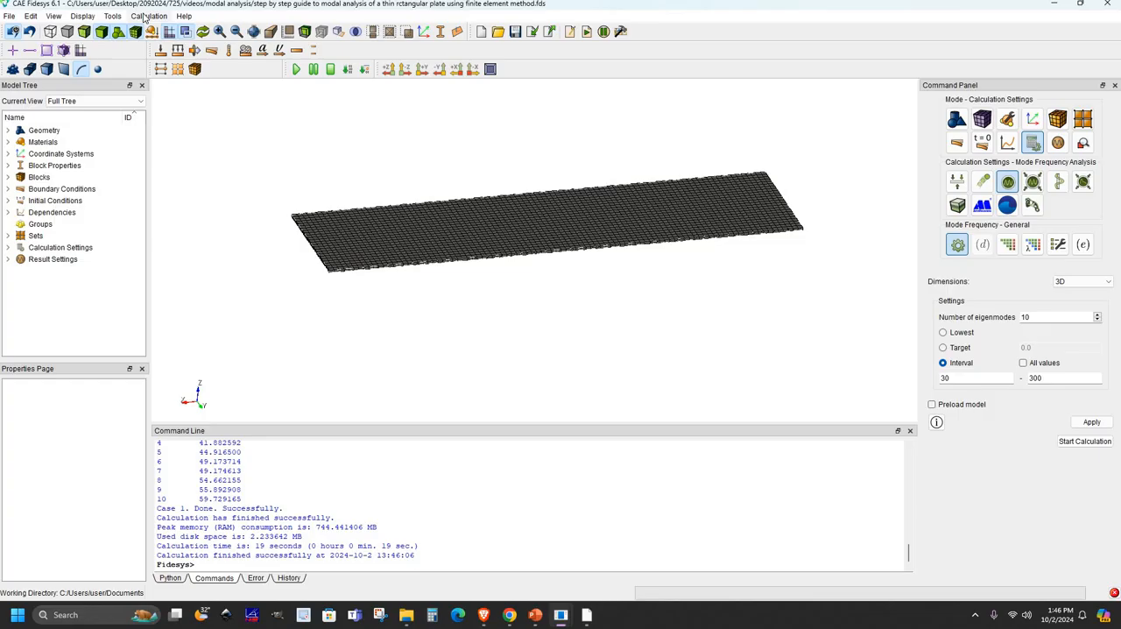
- Open the last calculation results in Fidesys Viewer
click(148, 17)
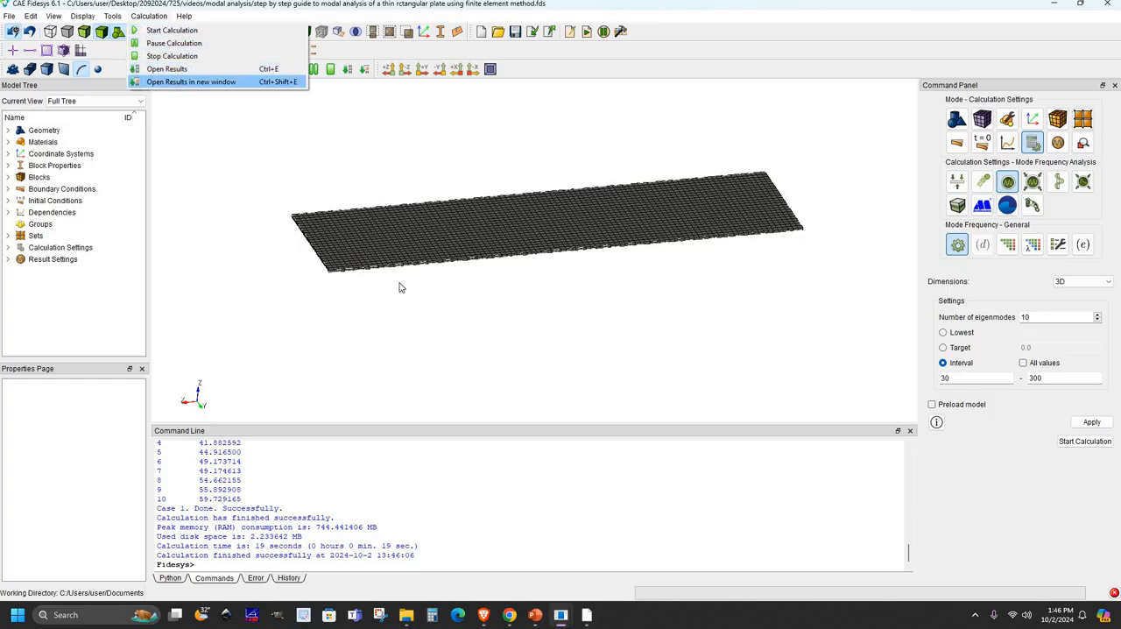
click(437, 344)
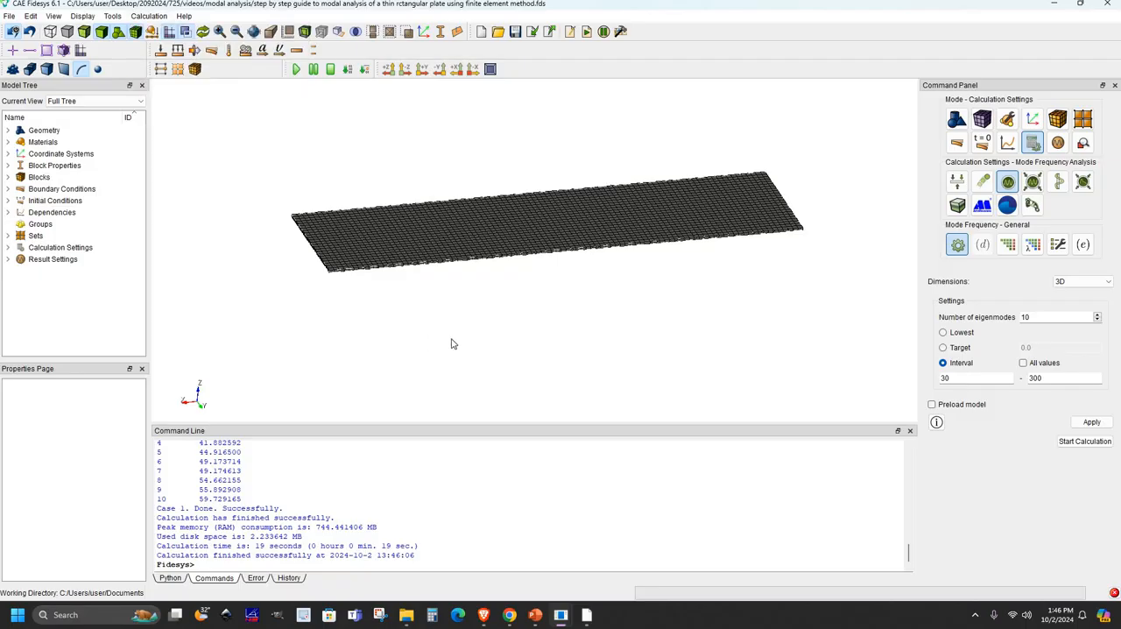
click(1082, 144)
click(1076, 210)
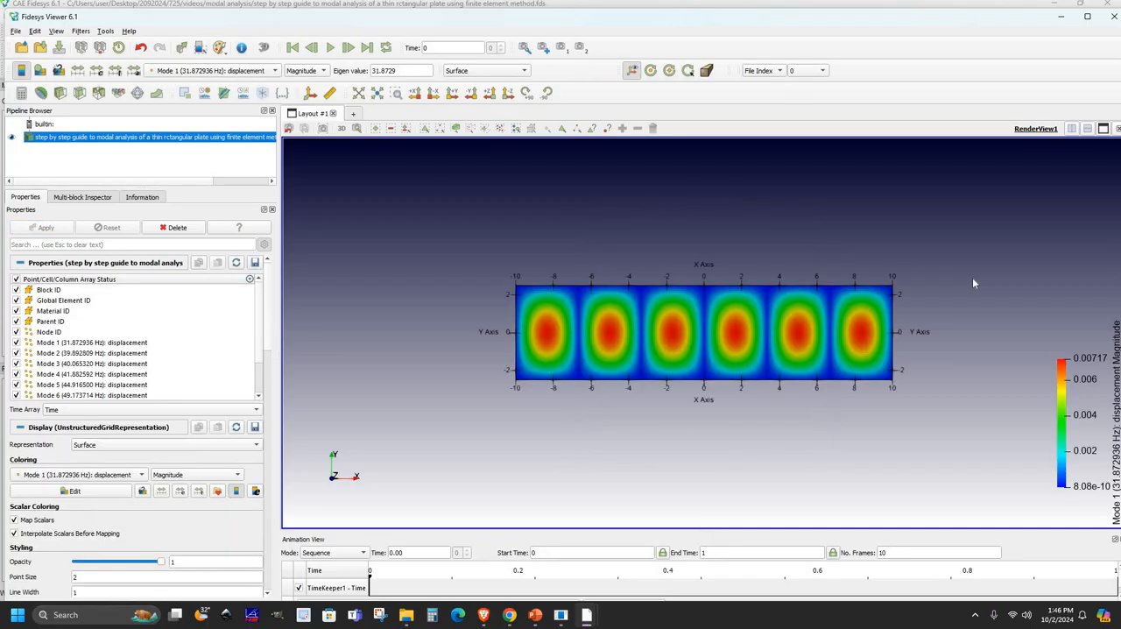
- Warp the plate by the Mode 1 displacement vector with a scale factor of 127.285 and inspect the deformed shape
drag(858, 302, 812, 313)
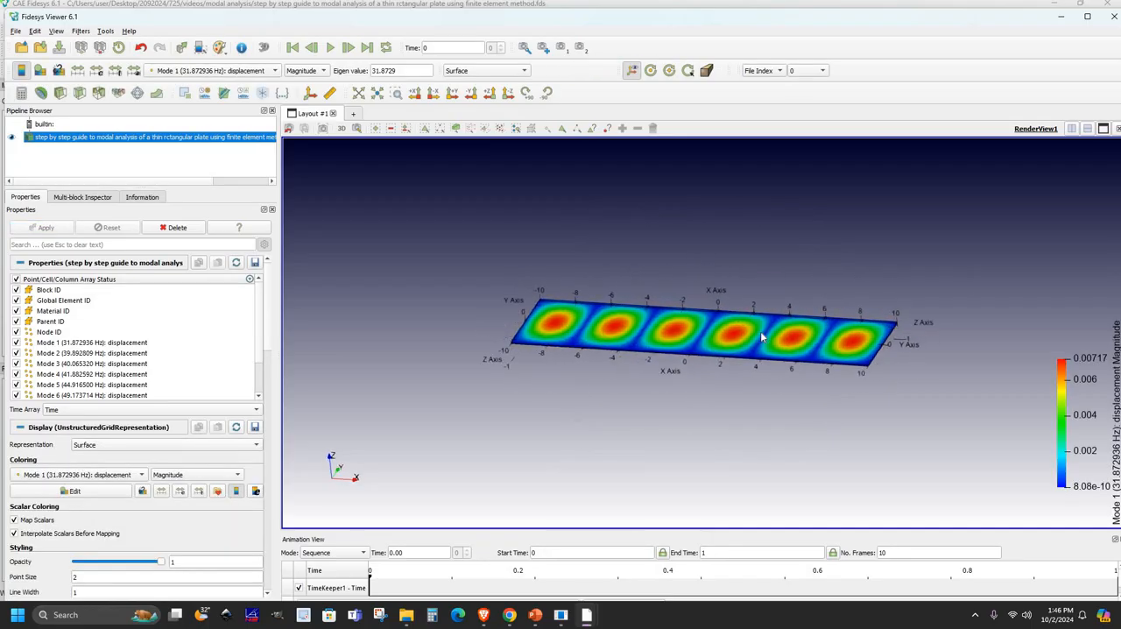
scroll(761, 337, up, 2)
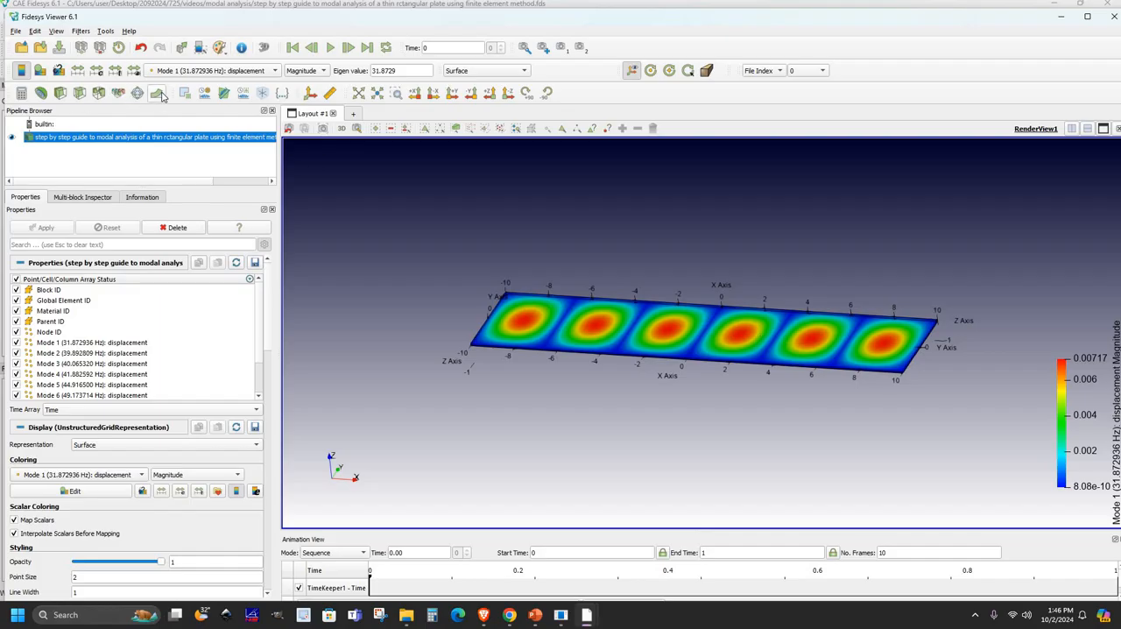
click(161, 96)
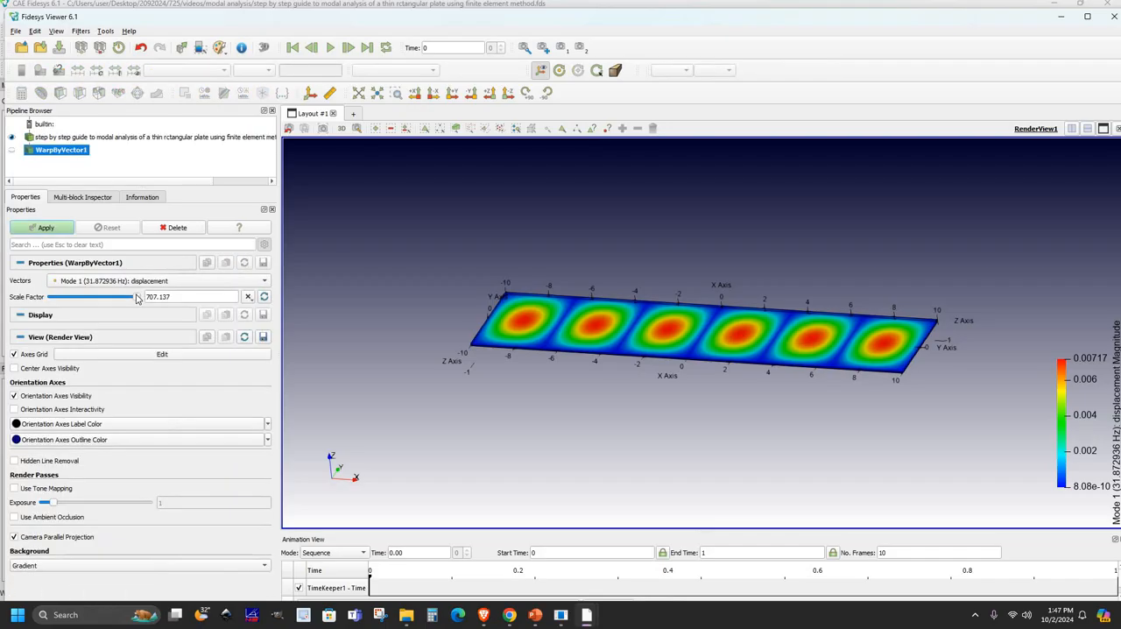
click(73, 302)
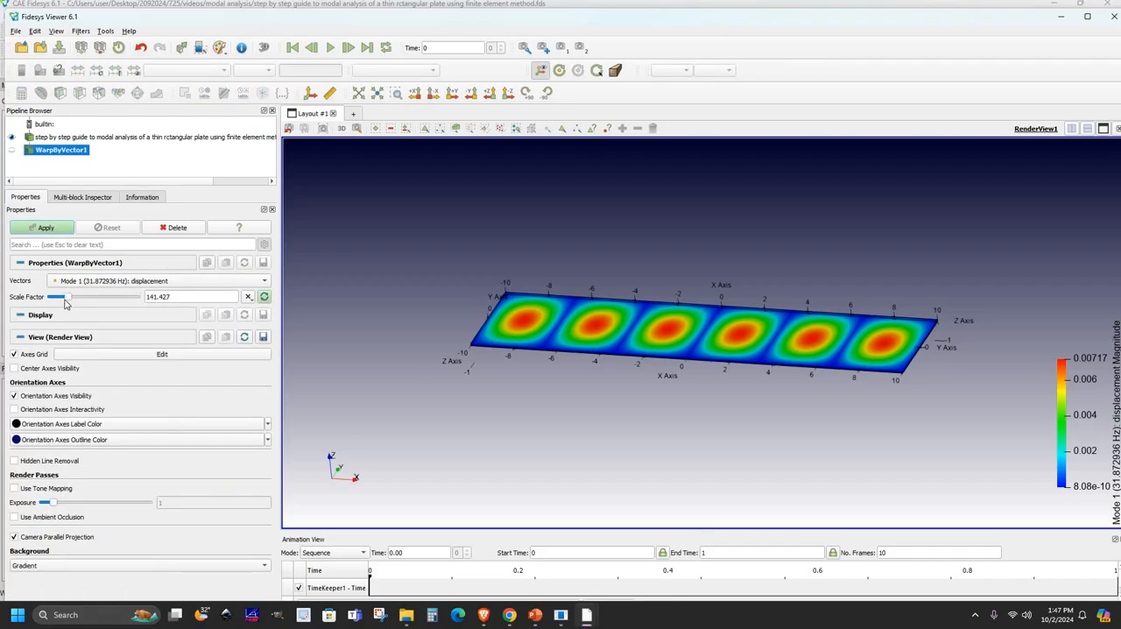
click(45, 228)
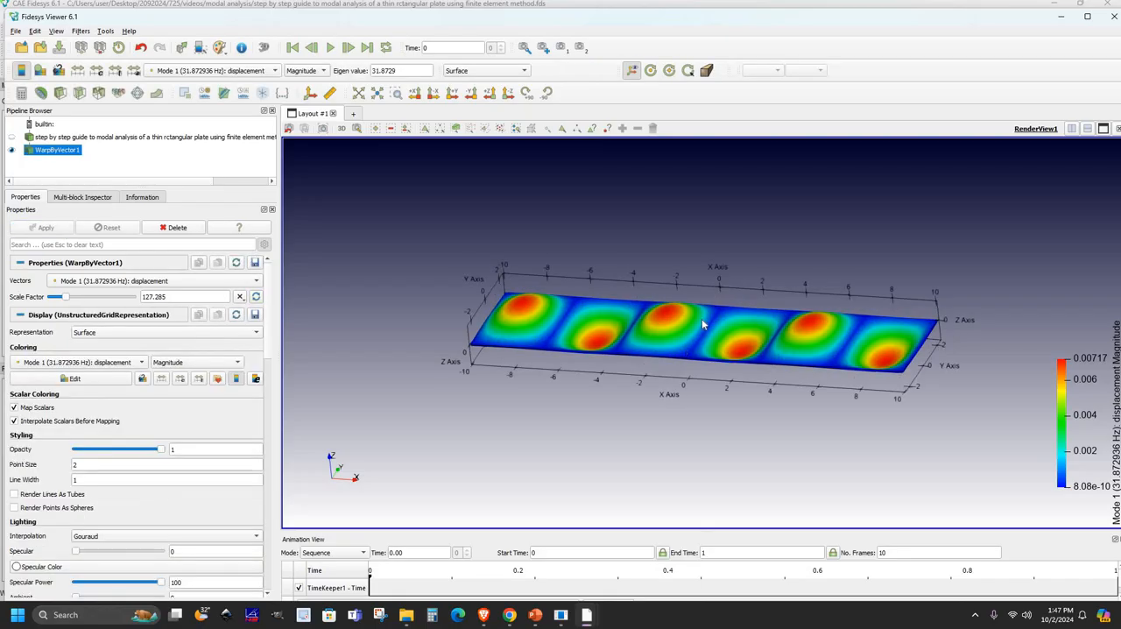
drag(708, 321, 587, 309)
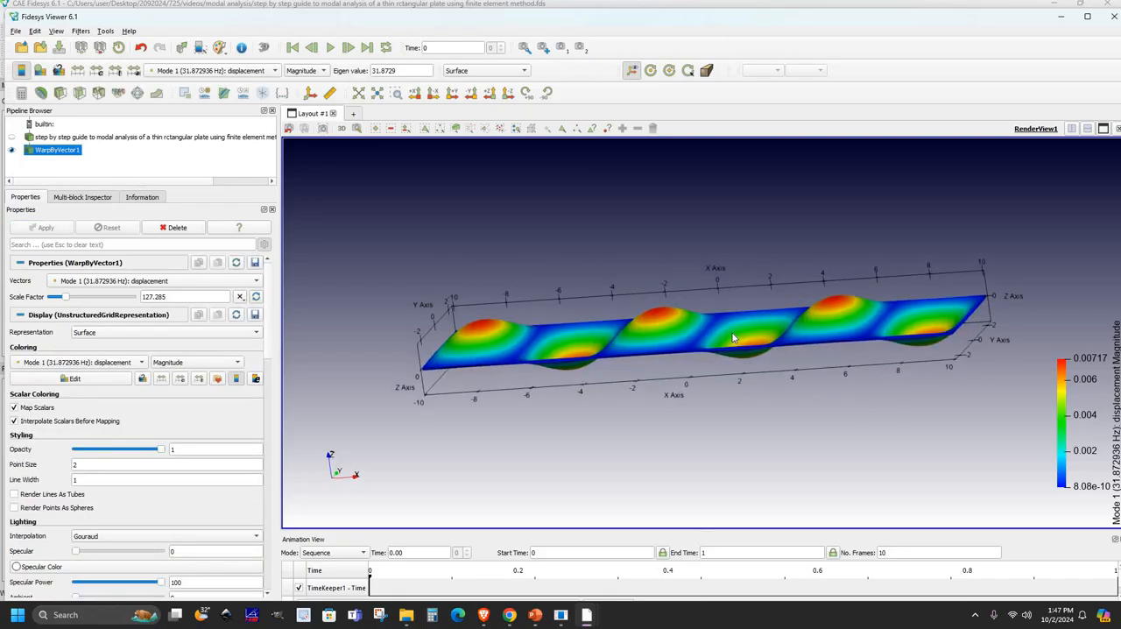
drag(527, 336, 600, 346)
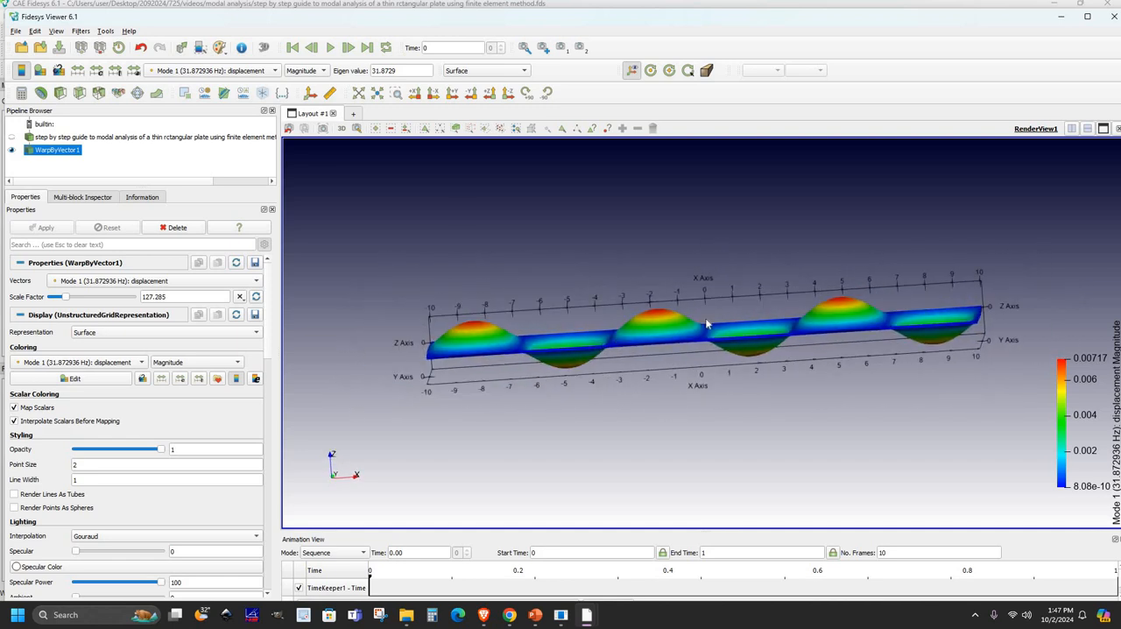
- Color the warped plate by the Mode 2 and Mode 7 displacements in turn and inspect the patterns
click(239, 74)
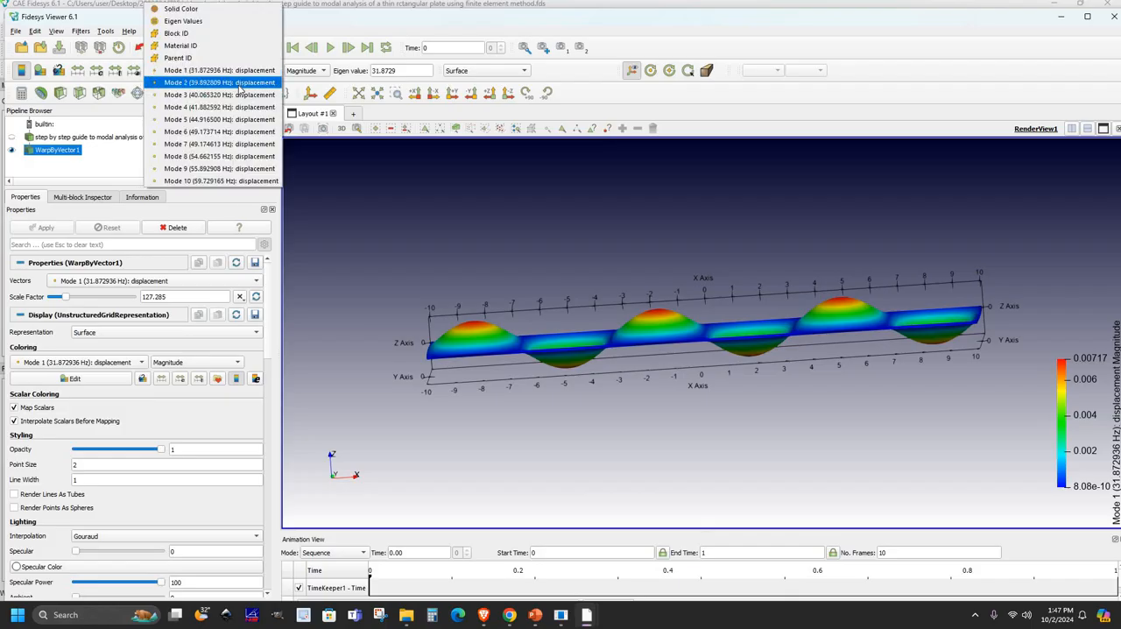
click(232, 84)
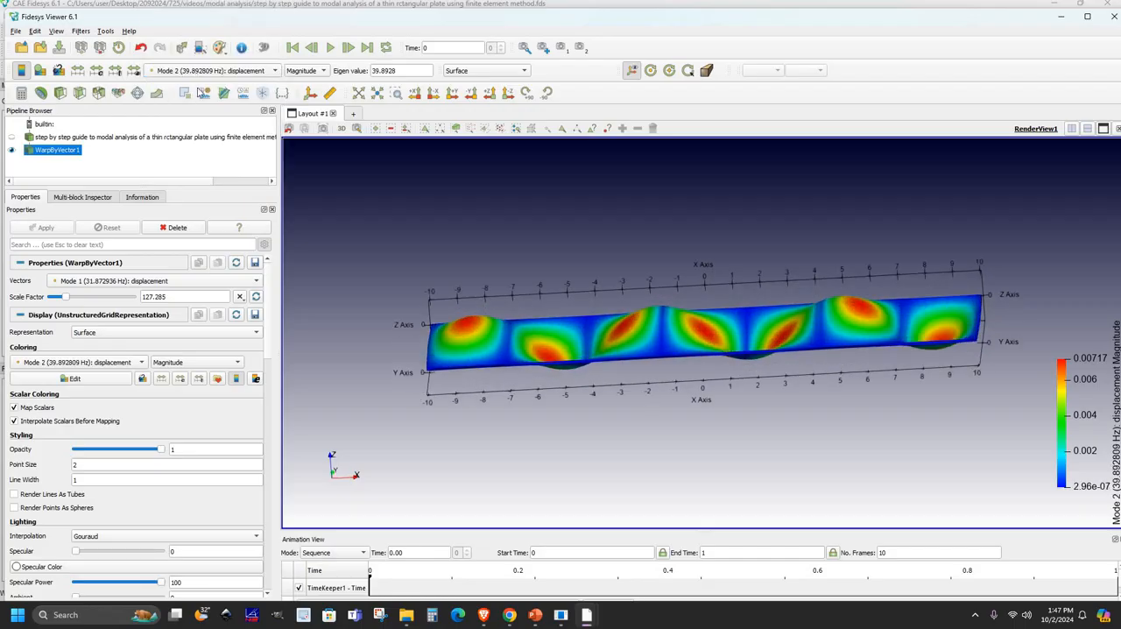
click(203, 70)
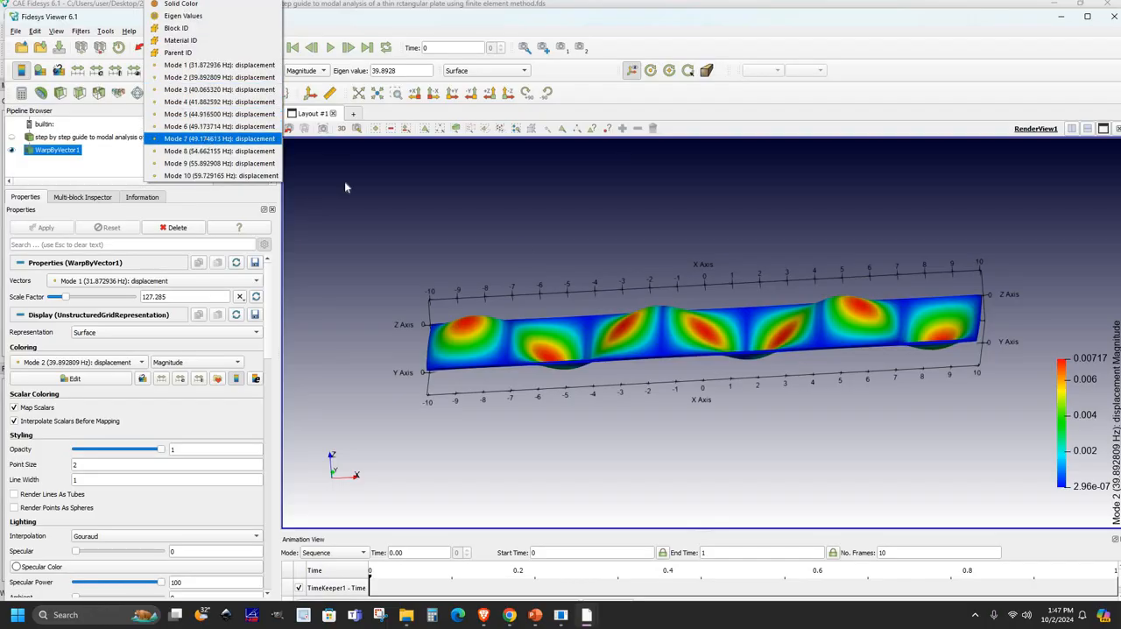
click(235, 140)
drag(521, 278, 216, 88)
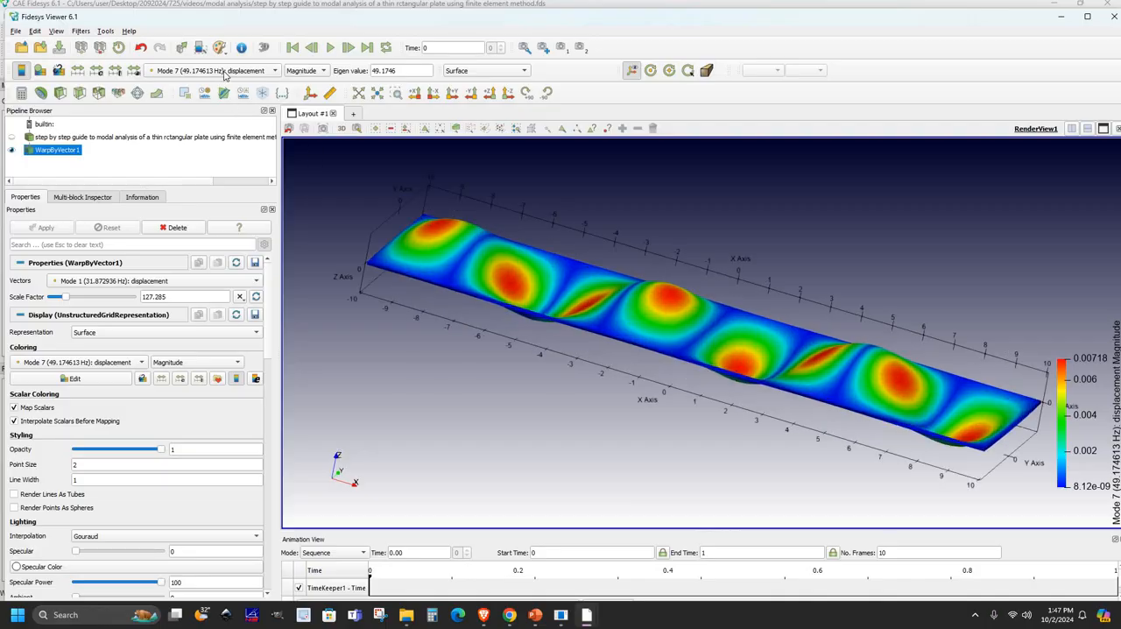
- Compare the Mode 1, Mode 2 and Mode 3 displacement fields on the warped plate
click(219, 70)
click(219, 64)
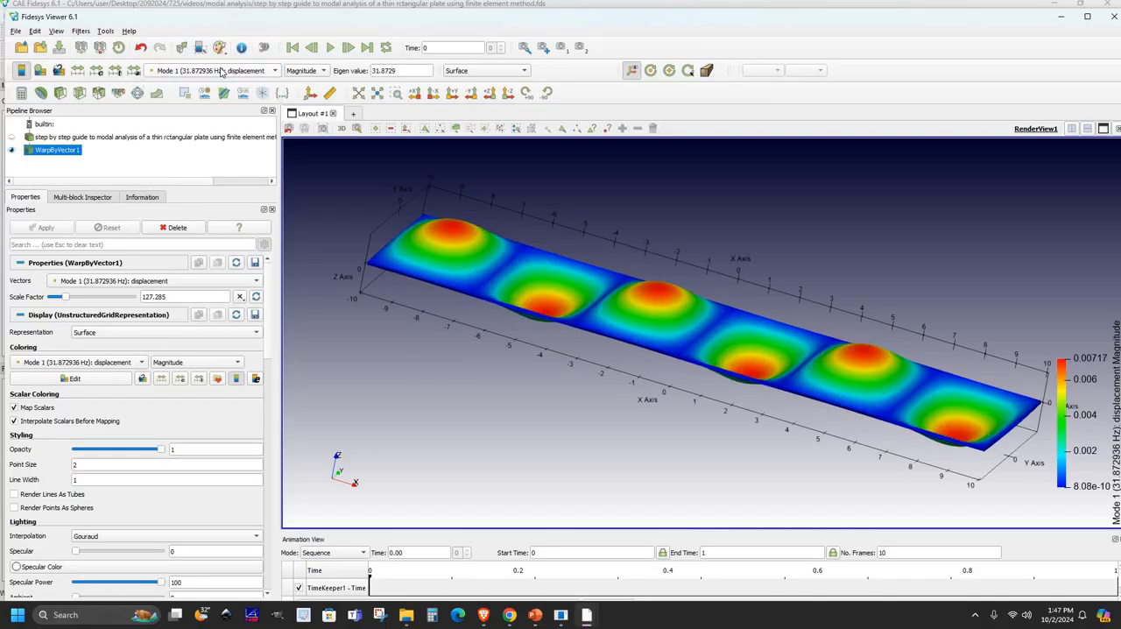
click(217, 72)
click(214, 83)
click(210, 75)
click(212, 90)
- Display the Mode 5 and Mode 8 displacement fields on the warped plate and inspect the plate from another angle
click(219, 72)
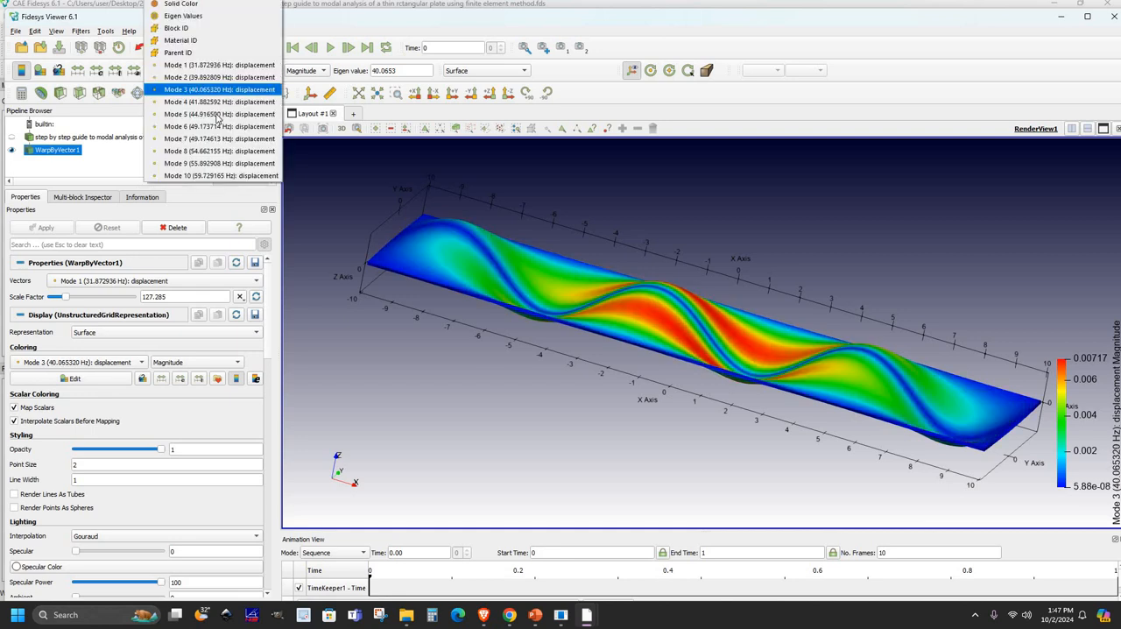
click(246, 114)
click(219, 72)
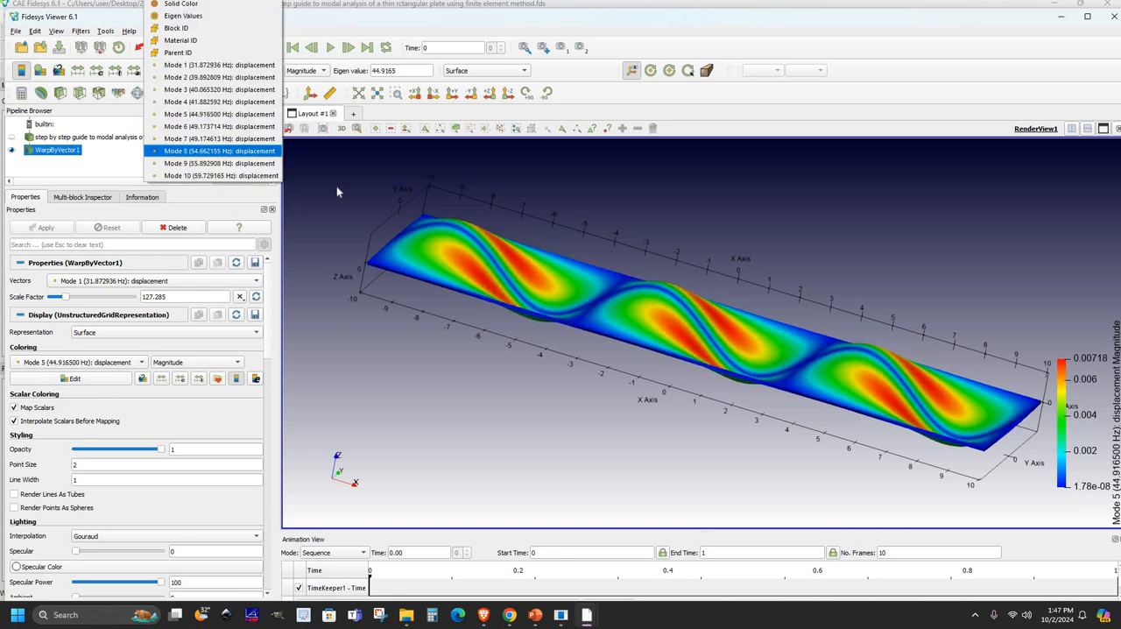
key(Return)
drag(697, 306, 642, 250)
scroll(643, 250, up, 2)
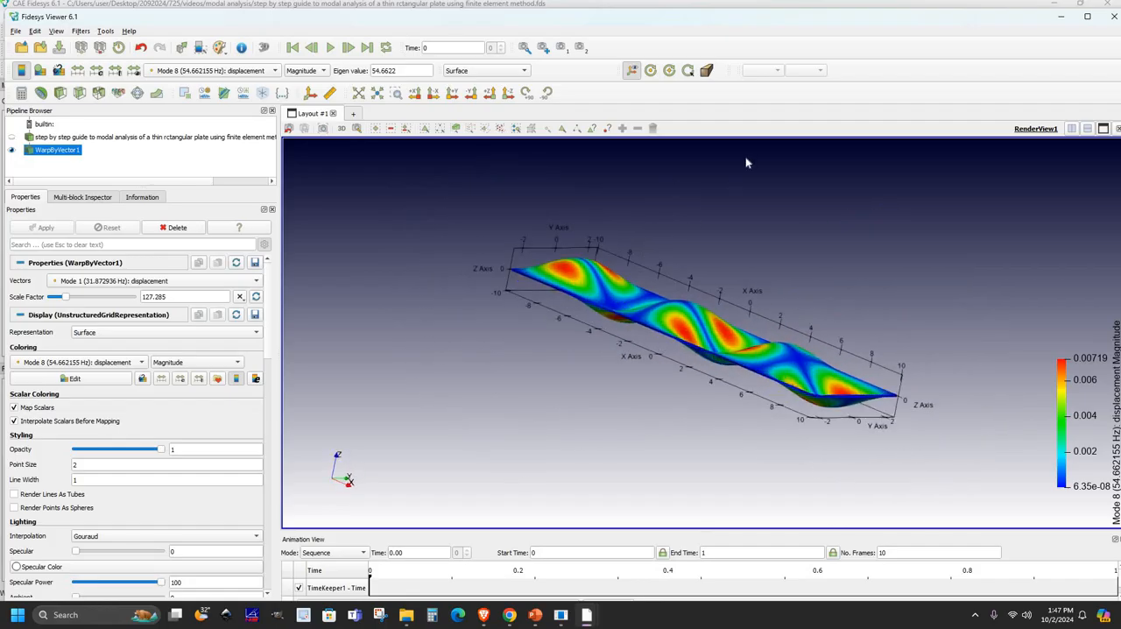